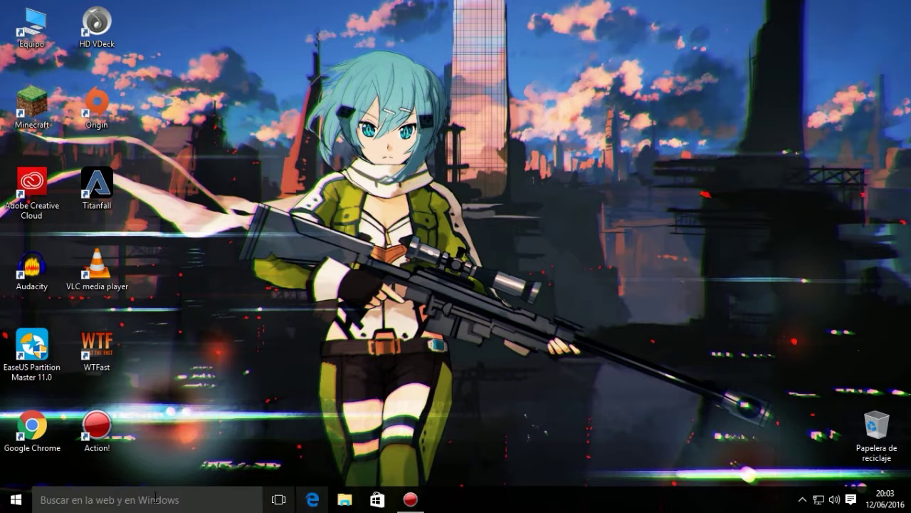
Step: Open the Fotos app and close its window again
left_click(16, 499)
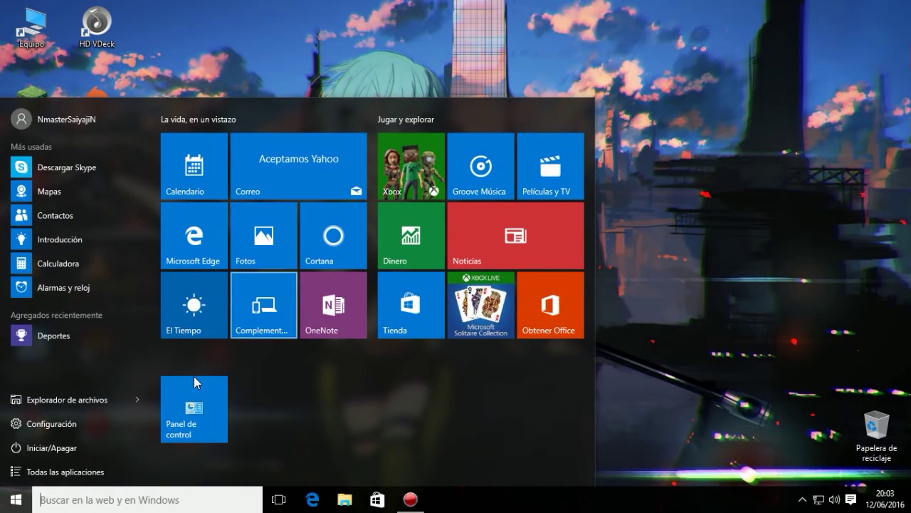
left_click(255, 256)
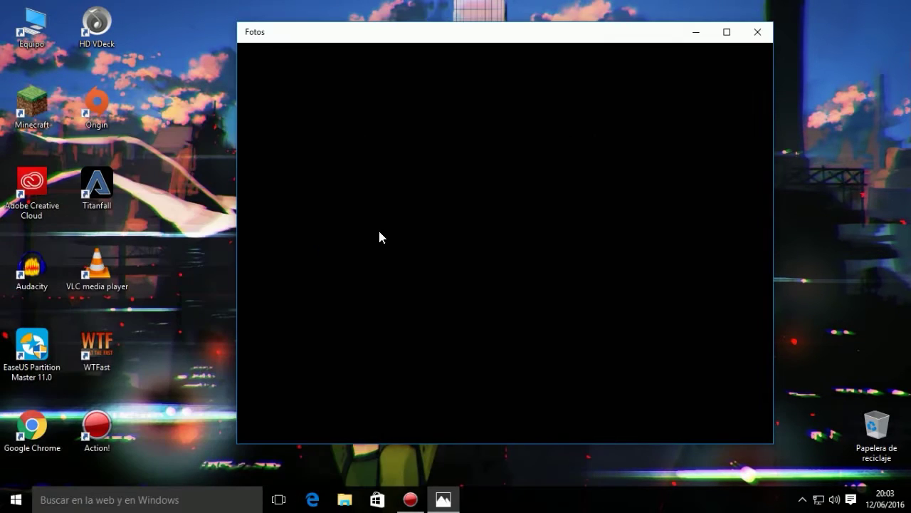
left_click(756, 32)
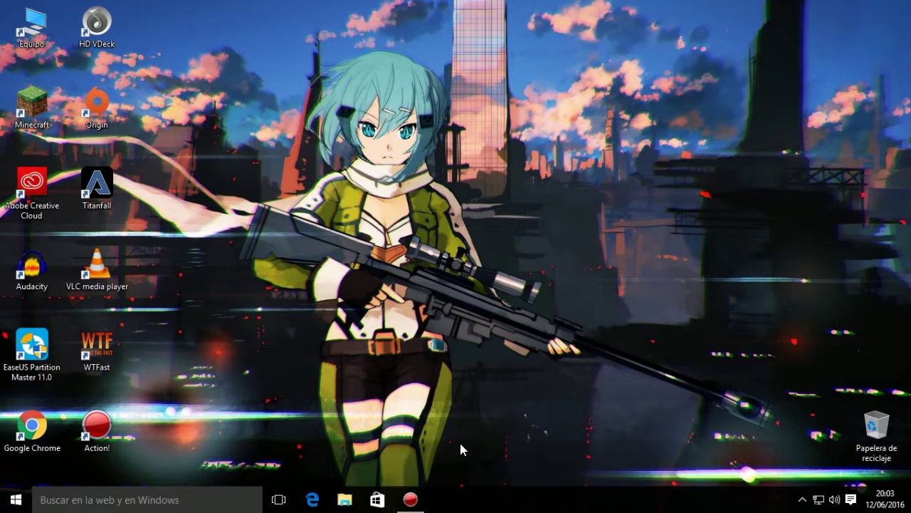
Step: Open Este equipo and browse the Descargas, Documentos, Imágenes, Música and Vídeos folders
left_click(324, 501)
double_click(53, 33)
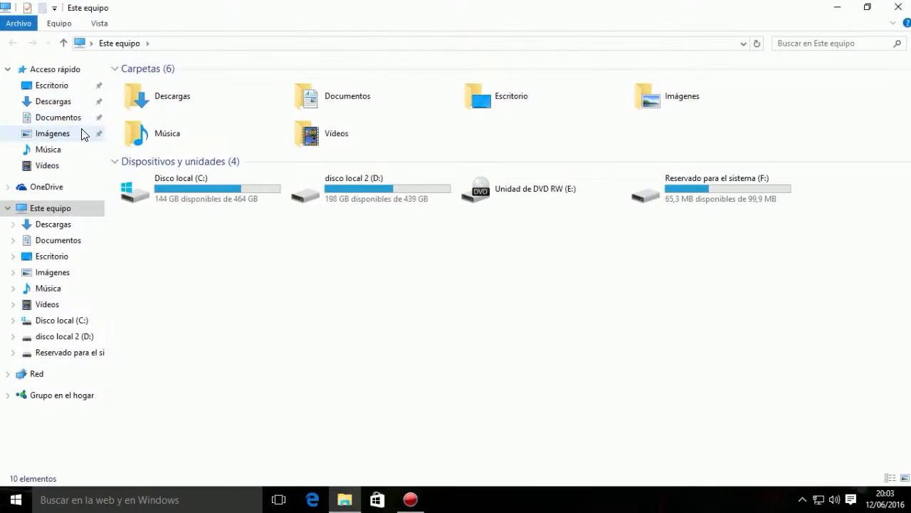
left_click(57, 101)
left_click(63, 117)
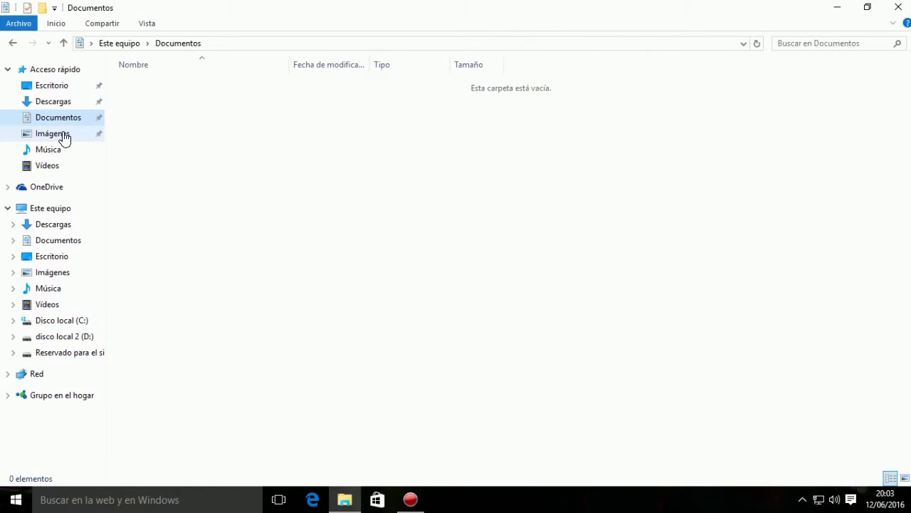
left_click(63, 134)
left_click(64, 149)
left_click(66, 166)
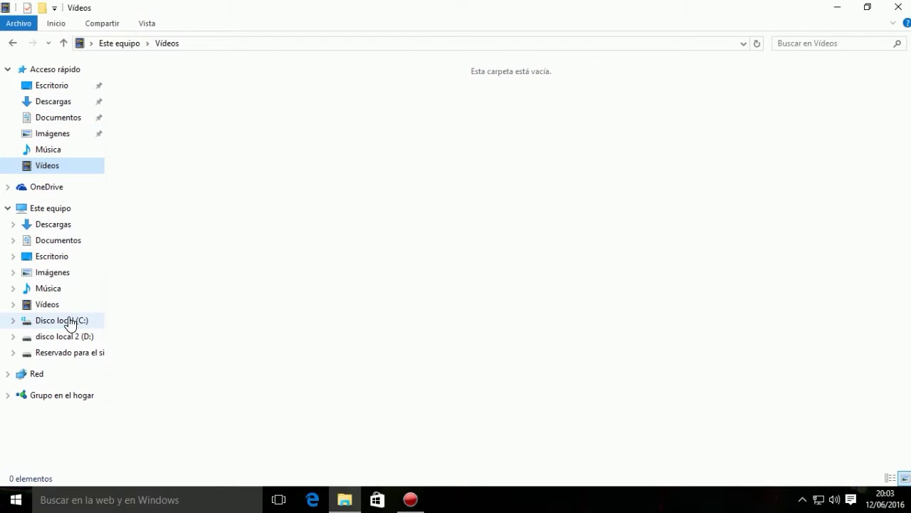
Step: Browse the contents of drives C: and D:, open Archivos de programa (x86) on C:, and return to the desktop
left_click(69, 322)
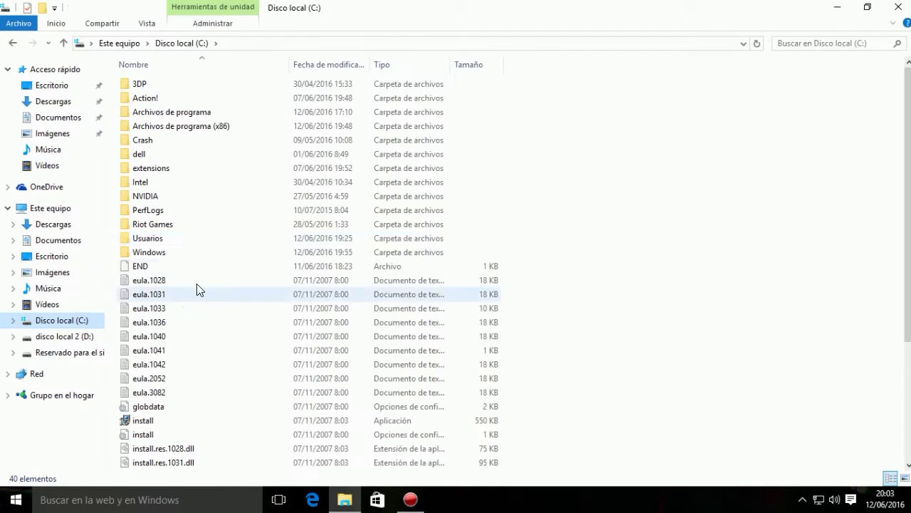
left_click(74, 336)
left_click(71, 321)
double_click(204, 127)
key("super+d")
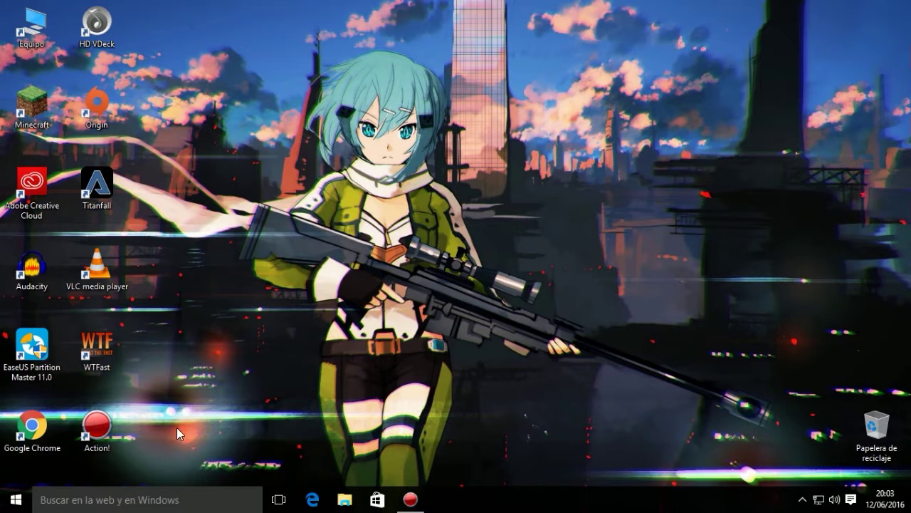
left_click_drag(177, 434, 31, 114)
left_click(22, 47)
mouse_move(171, 459)
left_mouse_down()
mouse_move(7, 85)
mouse_move(166, 366)
mouse_move(171, 456)
left_mouse_up()
key("super")
left_click(686, 336)
left_click_drag(891, 75, 905, 461)
left_click(778, 262)
key("super")
key("super")
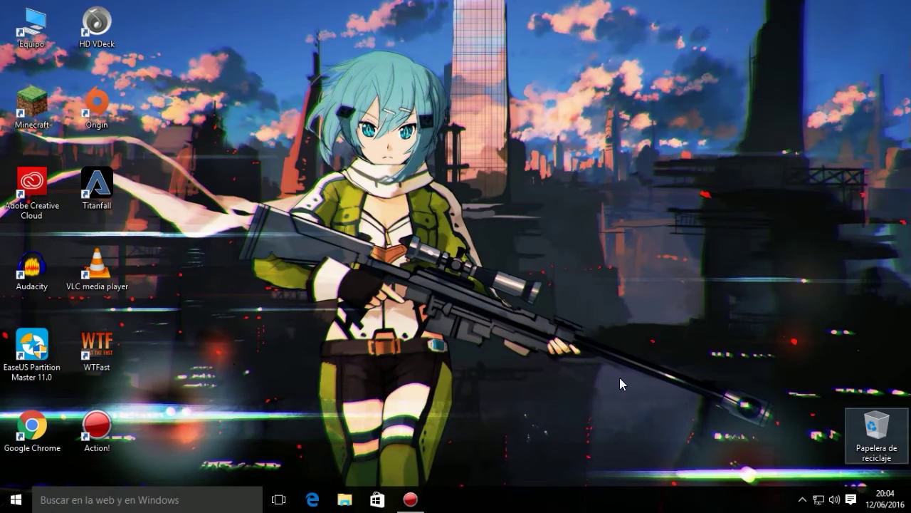
Step: Create a new folder named Nueva carpeta on Disco local (C:), open it, and return to the drive's root
left_click(4, 501)
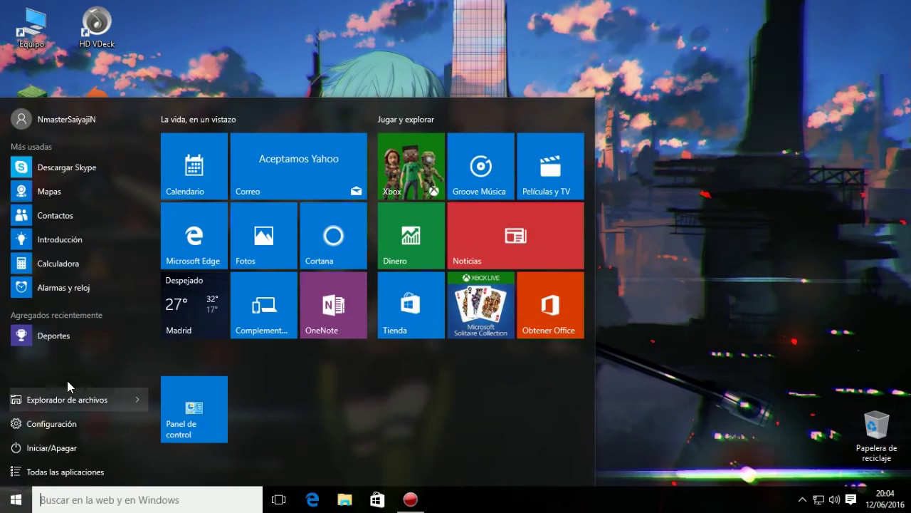
left_click(74, 403)
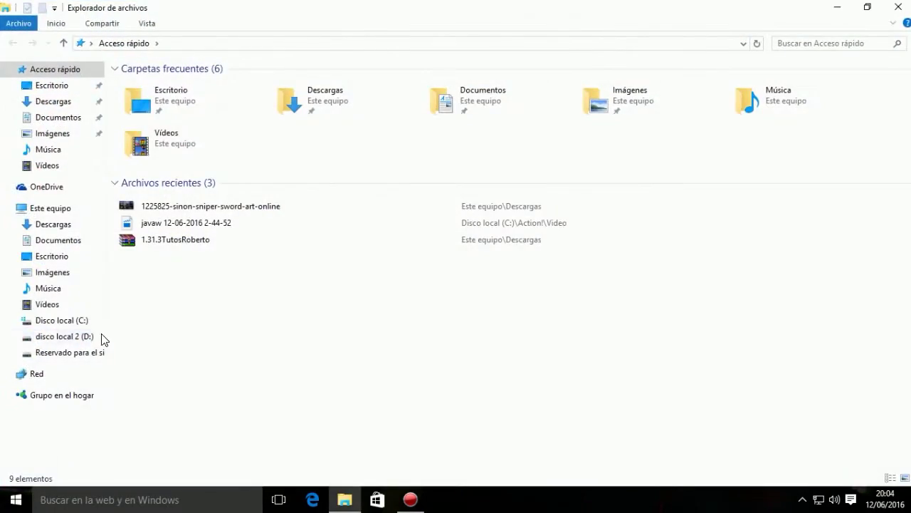
left_click(71, 321)
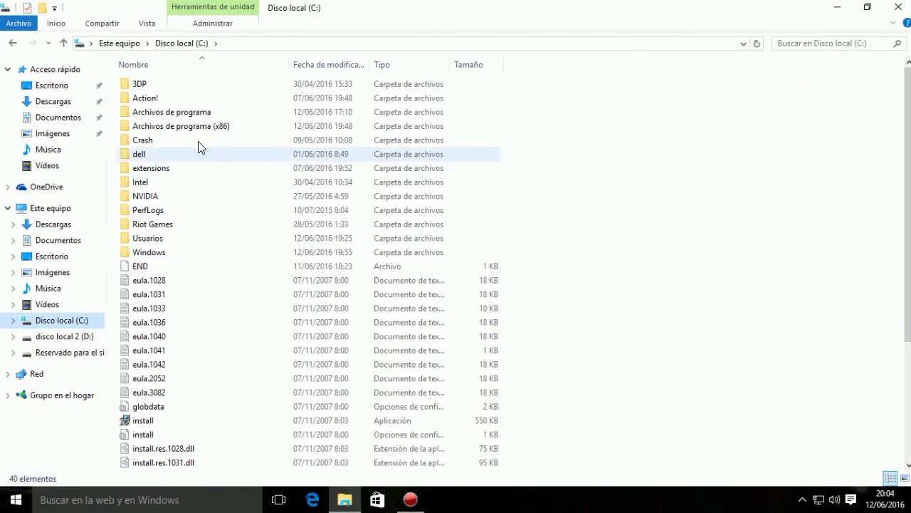
right_click(546, 186)
mouse_move(659, 308)
left_click(724, 310)
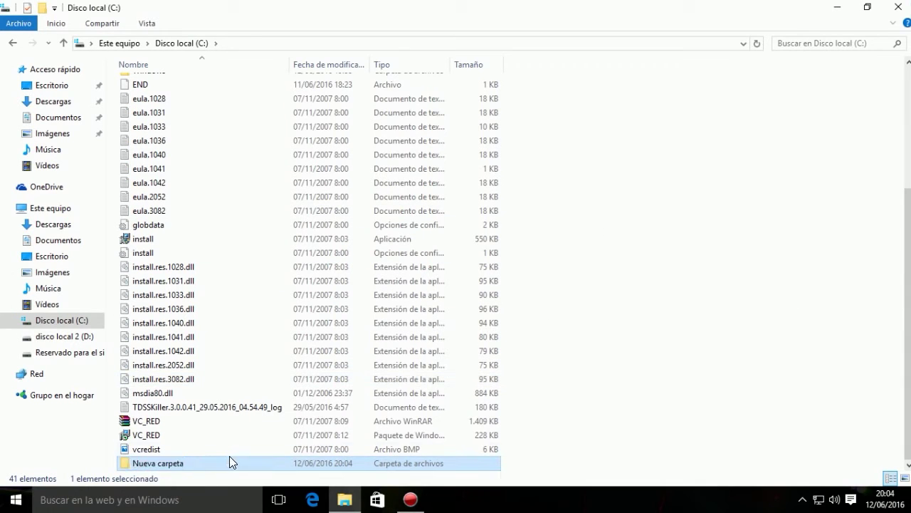
left_click(230, 455)
double_click(230, 463)
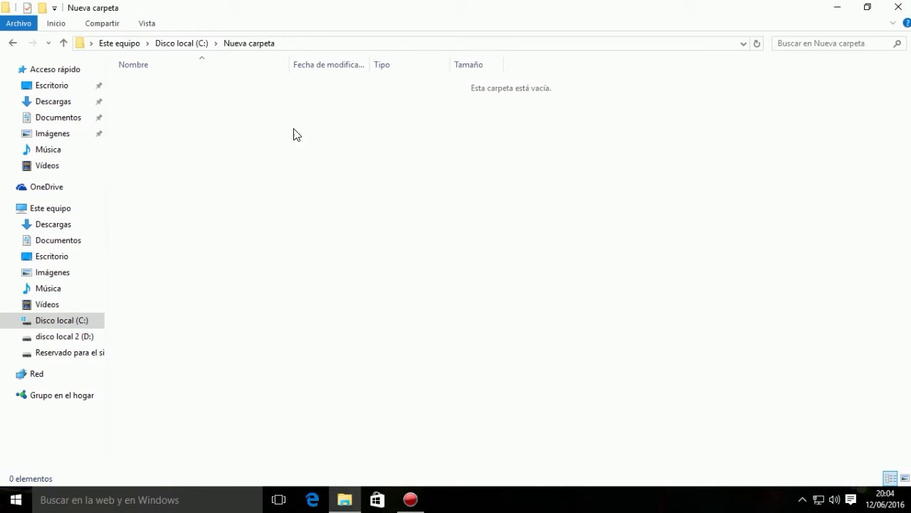
left_click(194, 43)
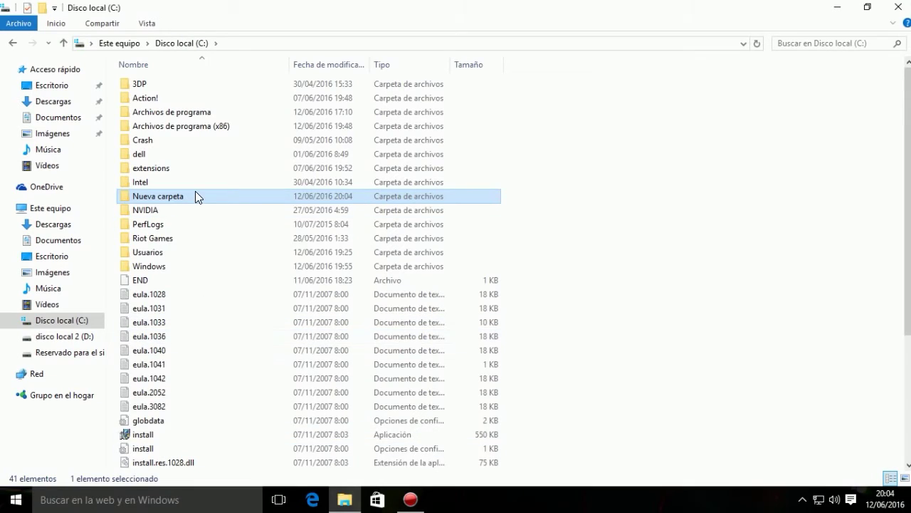
Step: Delete Nueva carpeta from drive C:, close the file window, and empty the recycle bin
key("Delete")
left_click(898, 6)
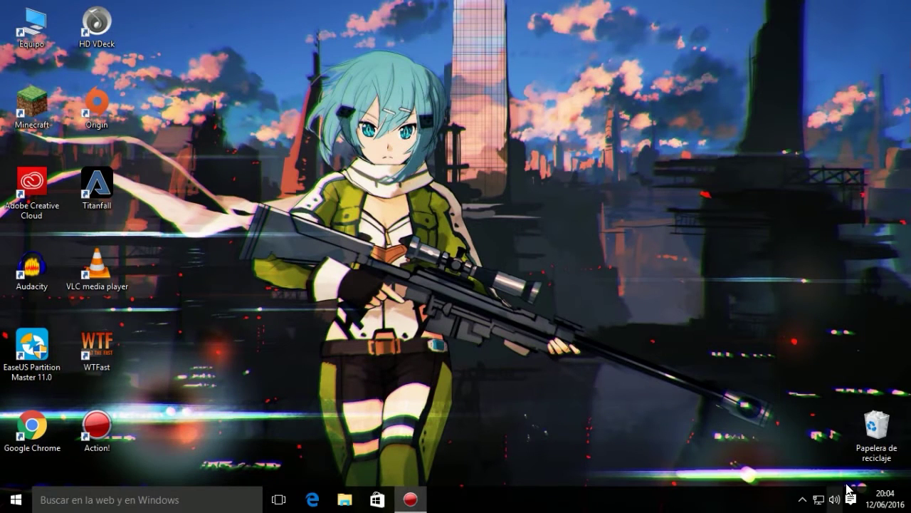
right_click(882, 423)
left_click(819, 344)
left_click(509, 304)
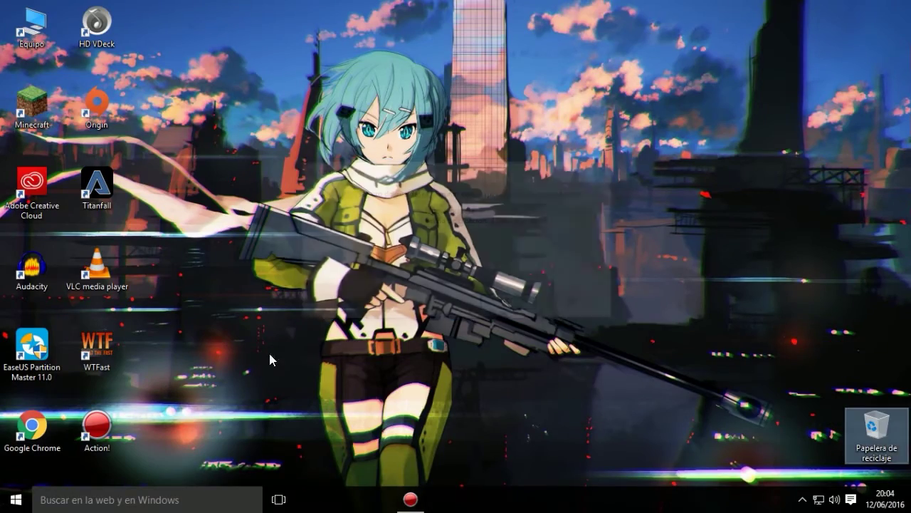
Step: Inspect the mouse pointer options and the power plan options in the Panel de control, then close it
left_click(16, 499)
left_click(182, 419)
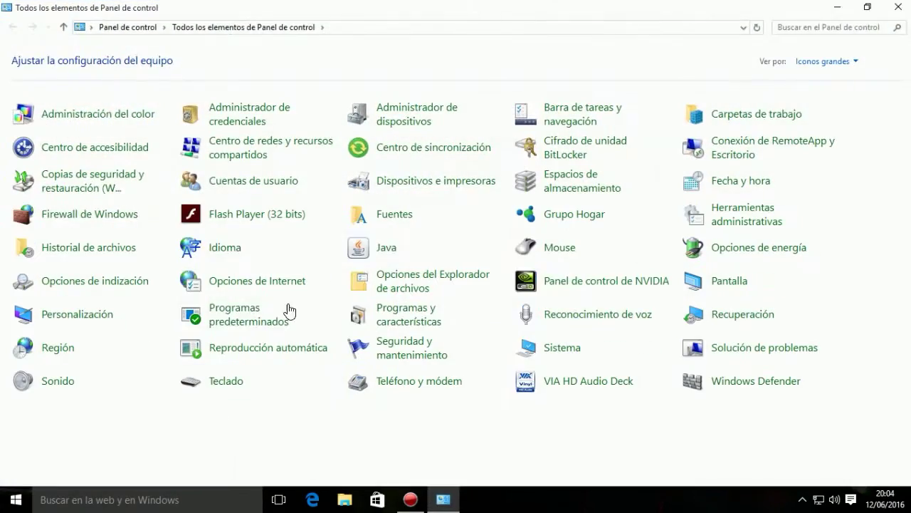
left_click(541, 247)
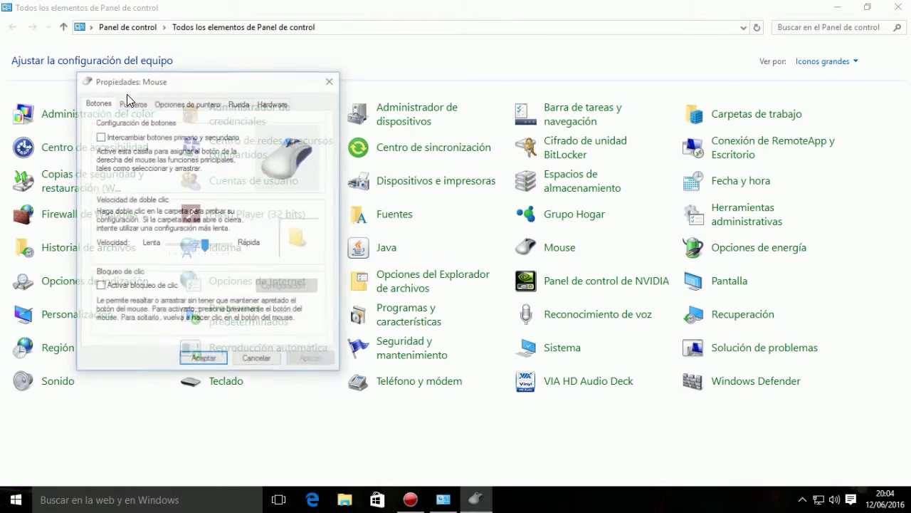
left_click(171, 102)
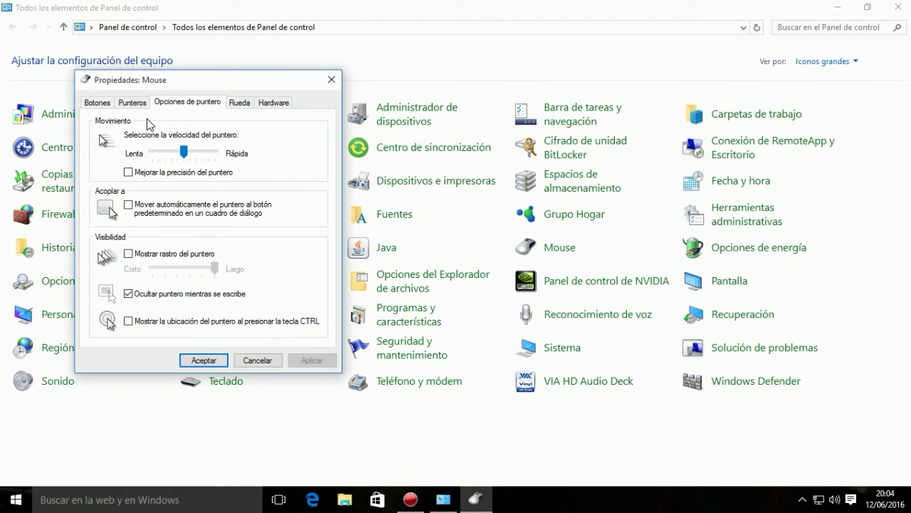
left_click(334, 82)
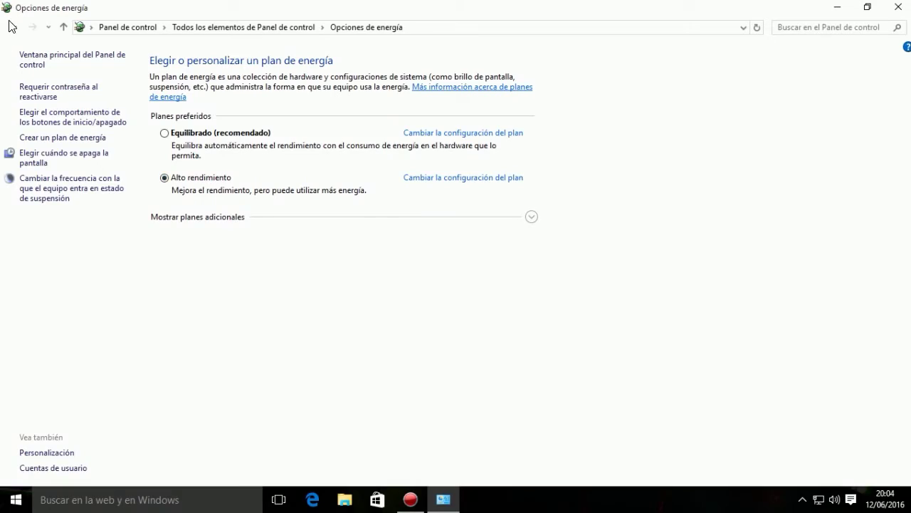
left_click(9, 26)
key("alt+F4")
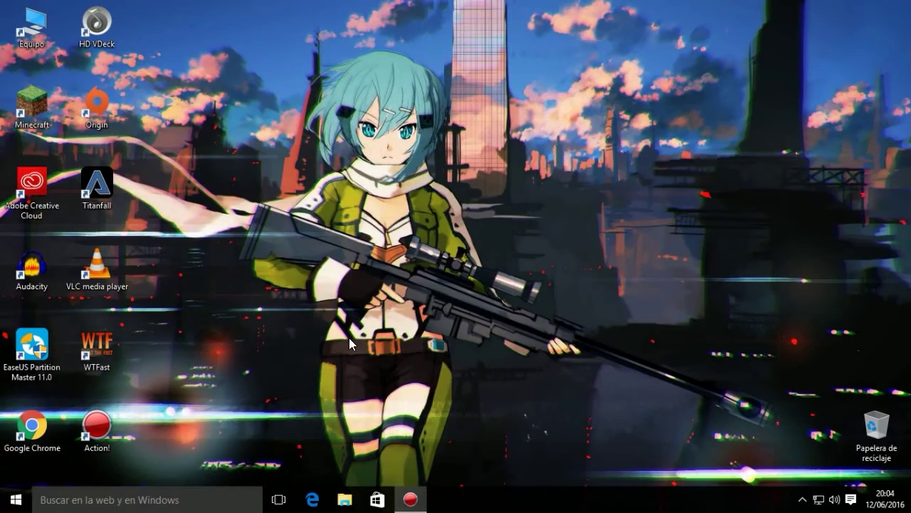
left_click(16, 499)
left_click(106, 498)
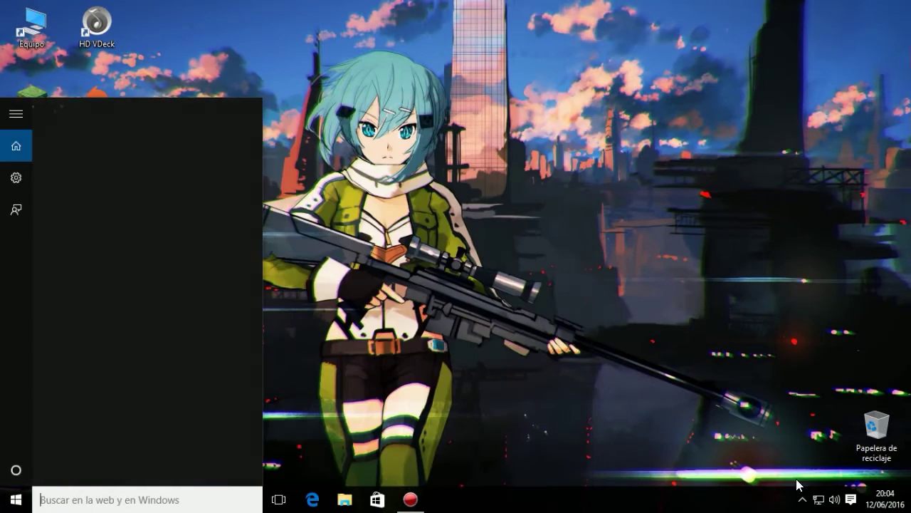
right_click(834, 499)
left_click(509, 396)
key("super")
key("super")
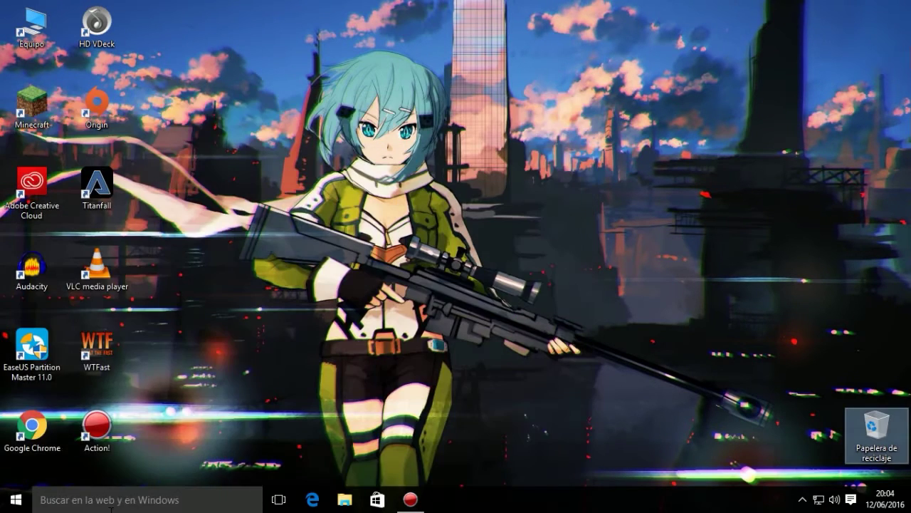
Step: Search Windows for "3dchip" and dismiss the search
left_click(109, 501)
type("3d")
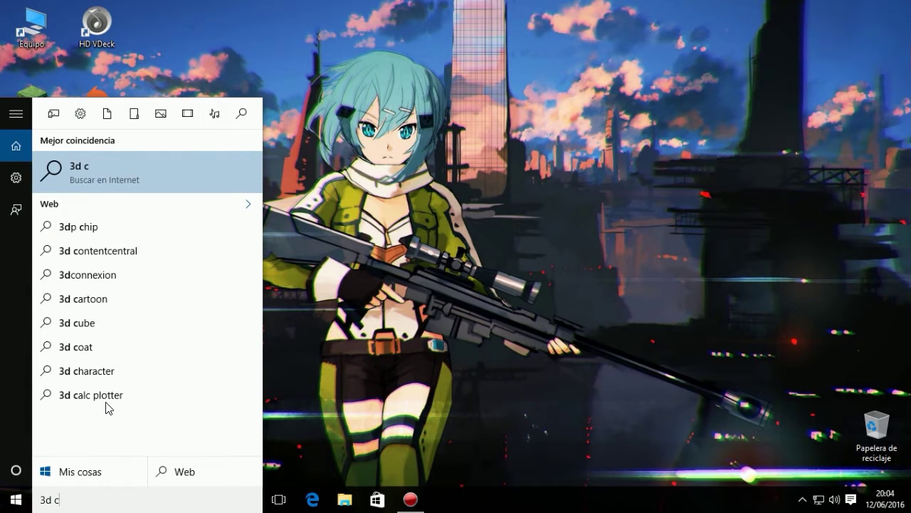
type(" c")
key("BackSpace")
key("BackSpace")
type("chi")
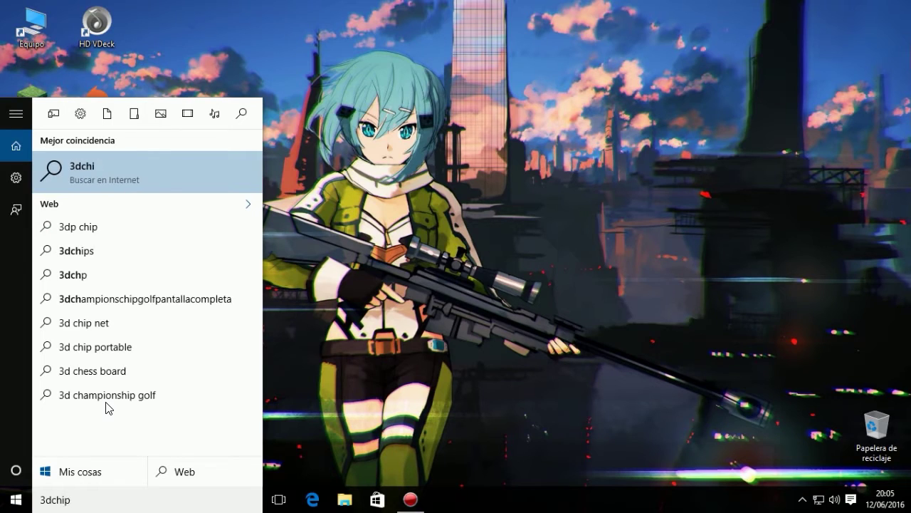
type("p")
key("Escape")
Step: Open the 3DP Chip folder inside Archivos de programa (x86) on Disco local (C:)
double_click(32, 27)
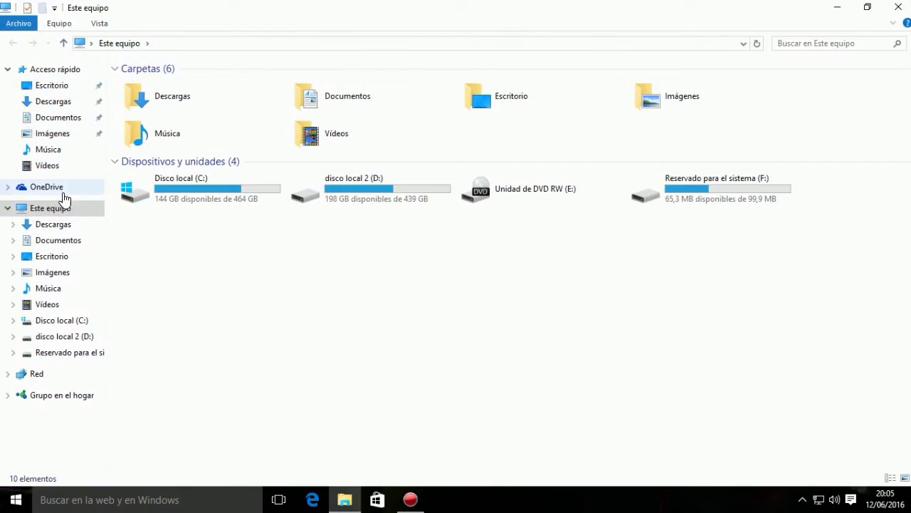
double_click(183, 201)
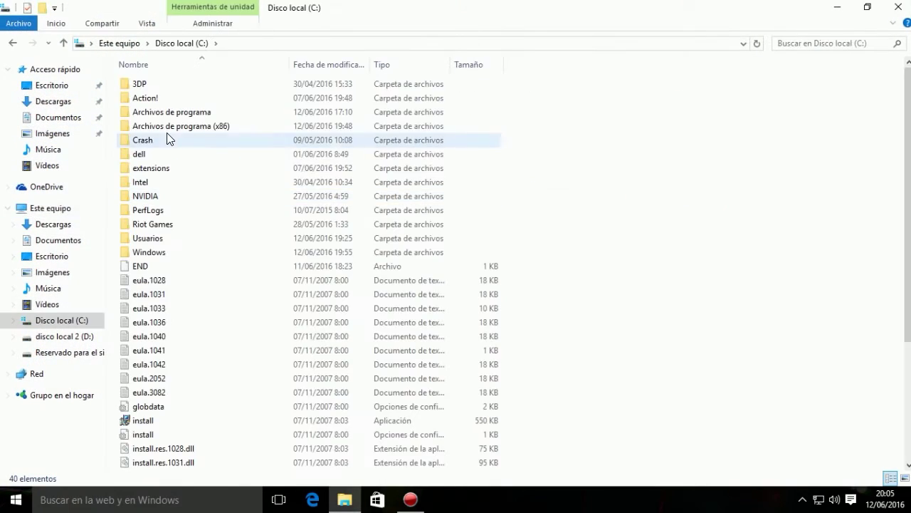
left_click(169, 130)
double_click(168, 129)
scroll(171, 187, "down", 5)
scroll(163, 350, "up", 5)
double_click(155, 84)
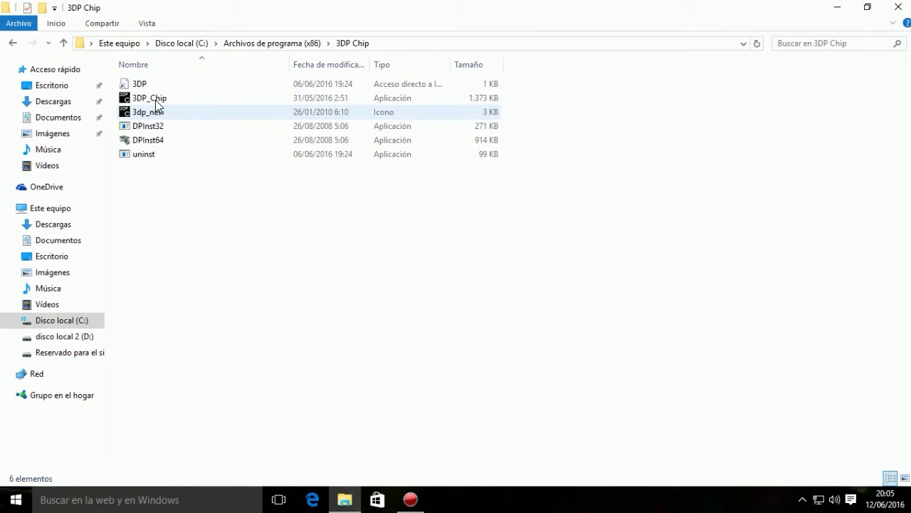
Step: Run 3DP_Chip, minimize the folder window, review the detected hardware and driver versions, and close the program
double_click(156, 98)
left_click(838, 6)
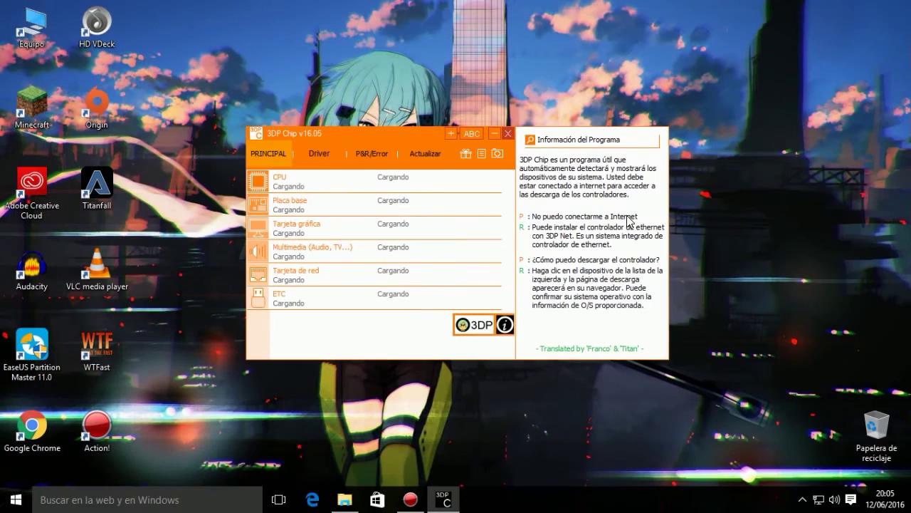
left_click_drag(417, 127, 428, 117)
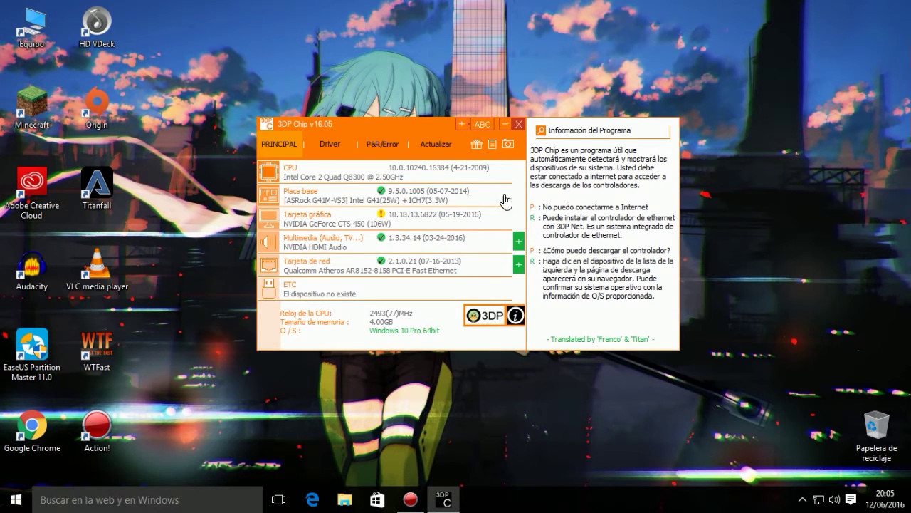
left_click(521, 124)
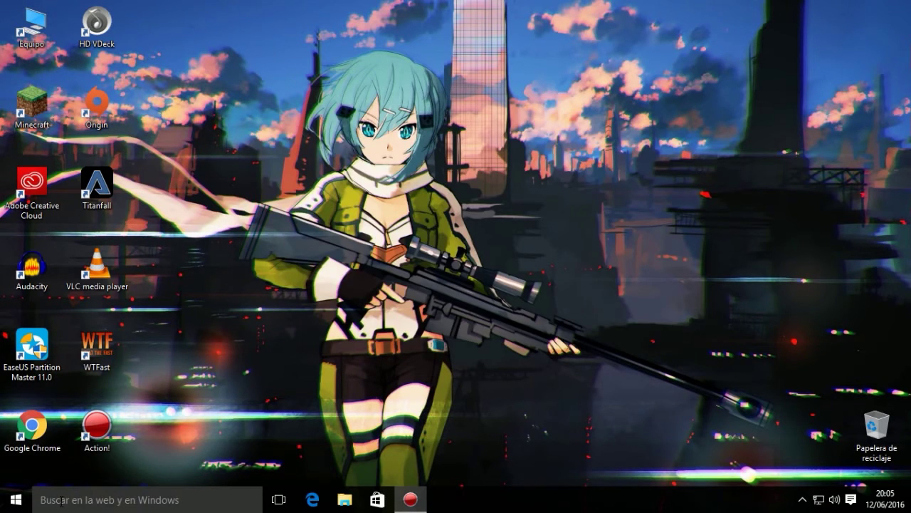
key("super")
left_click(60, 500)
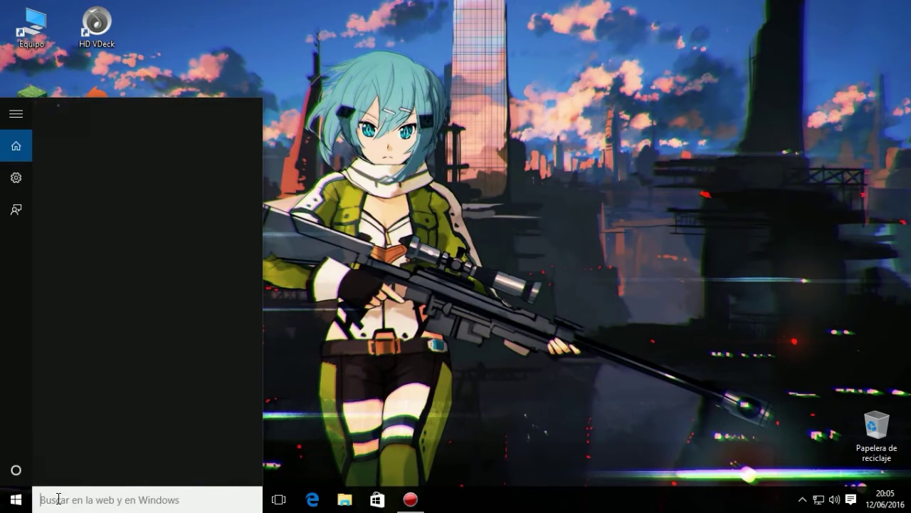
left_click(16, 500)
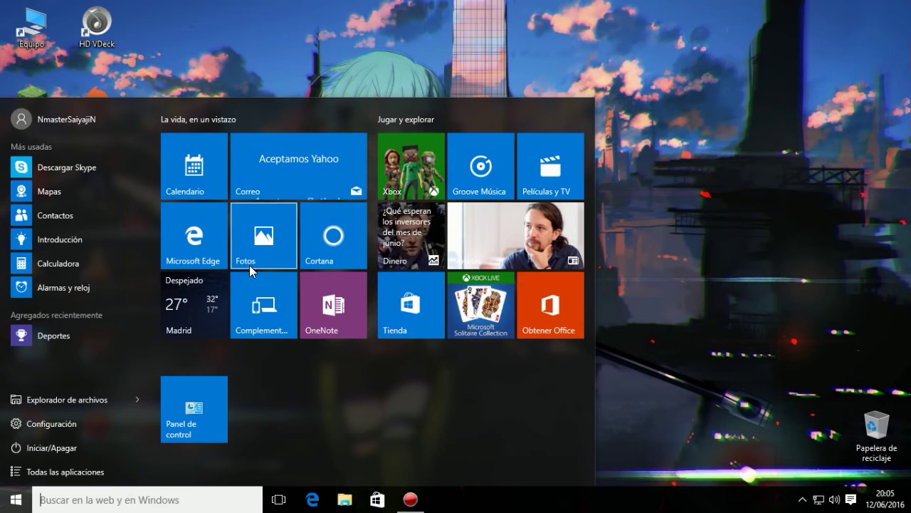
left_click(693, 235)
key("super")
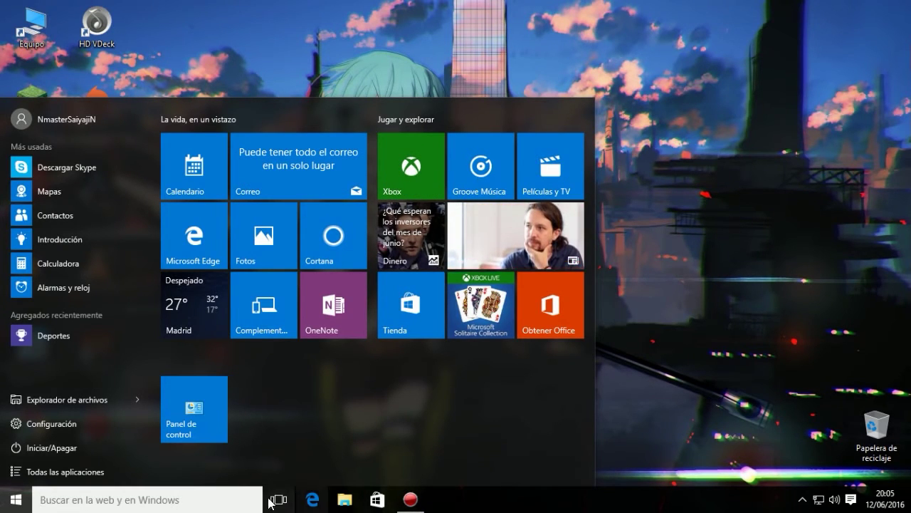
Step: Open the Ejecutar dialog and run netplwiz to bring up Cuentas de usuario
left_click(197, 502)
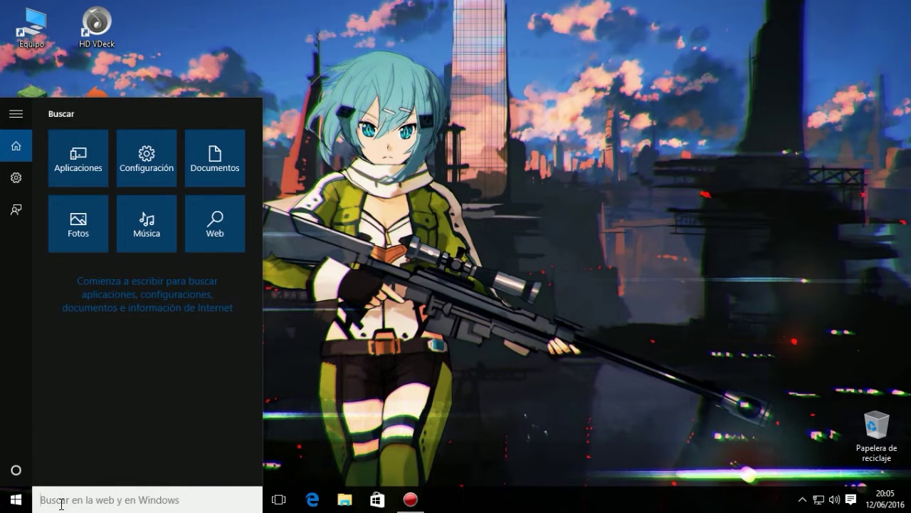
left_click(16, 499)
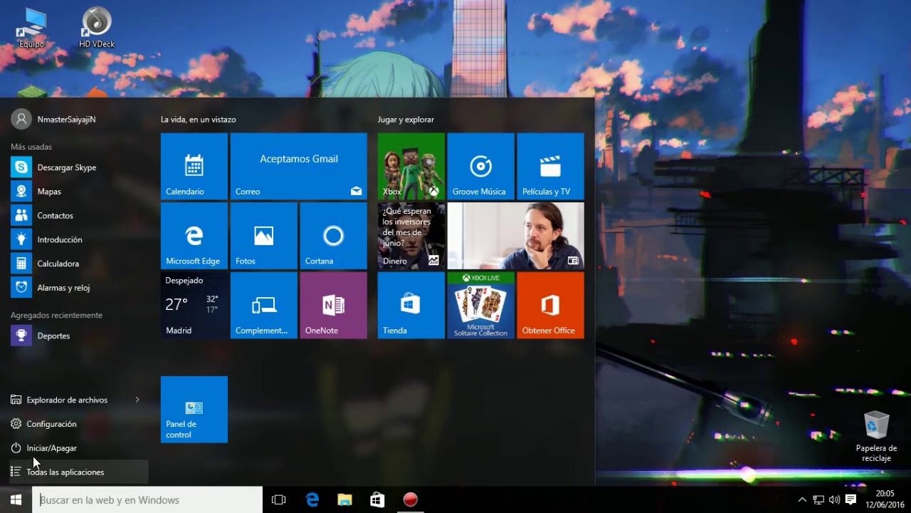
right_click(13, 502)
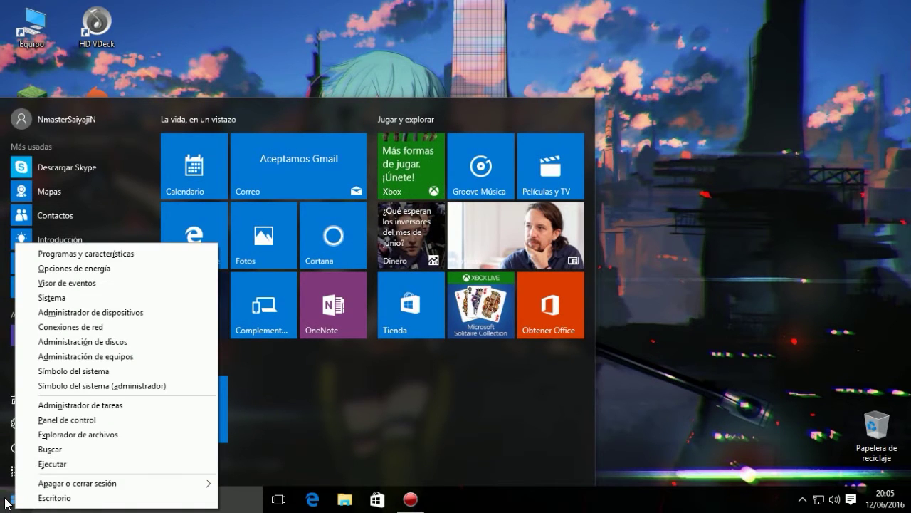
left_click(51, 463)
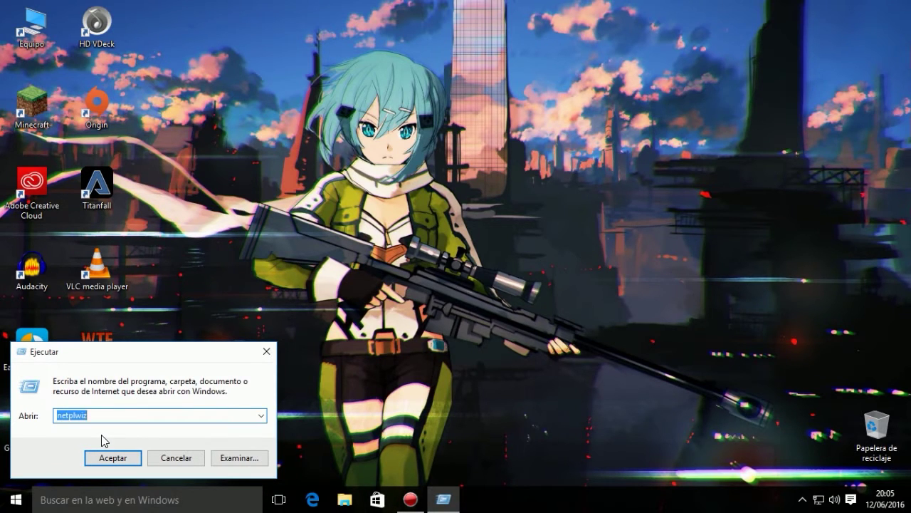
left_click(11, 504)
left_click(10, 506)
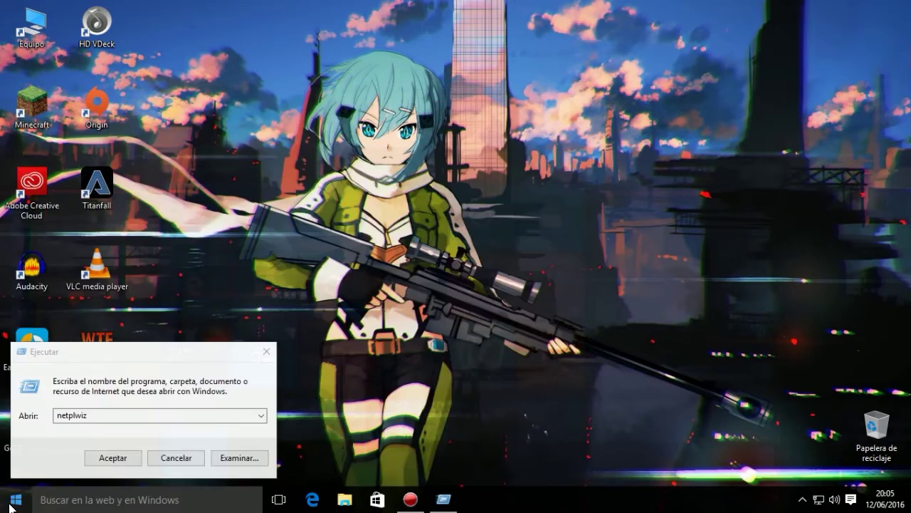
left_click(12, 503)
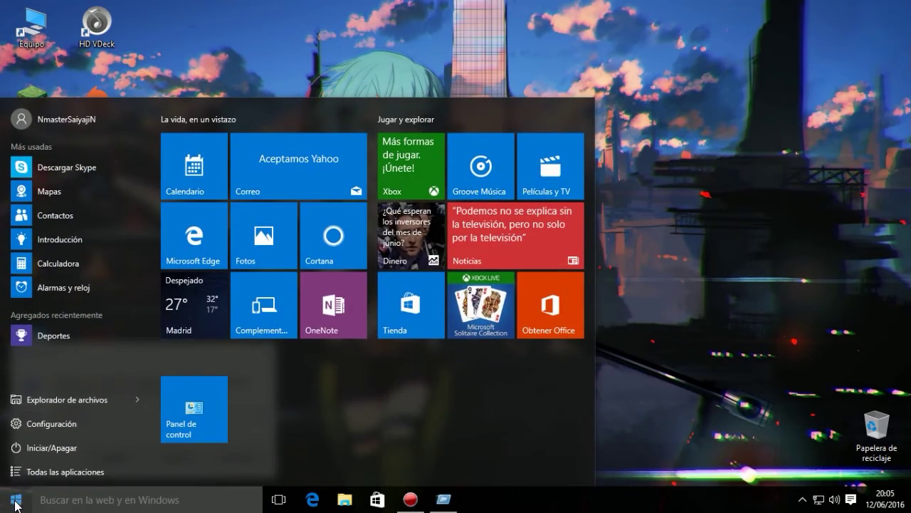
left_click(16, 504)
left_click(84, 416)
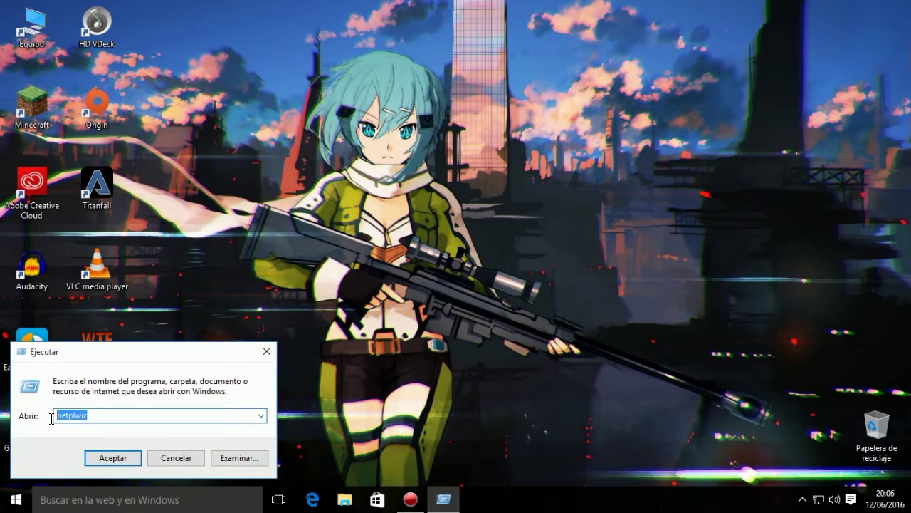
left_click(104, 456)
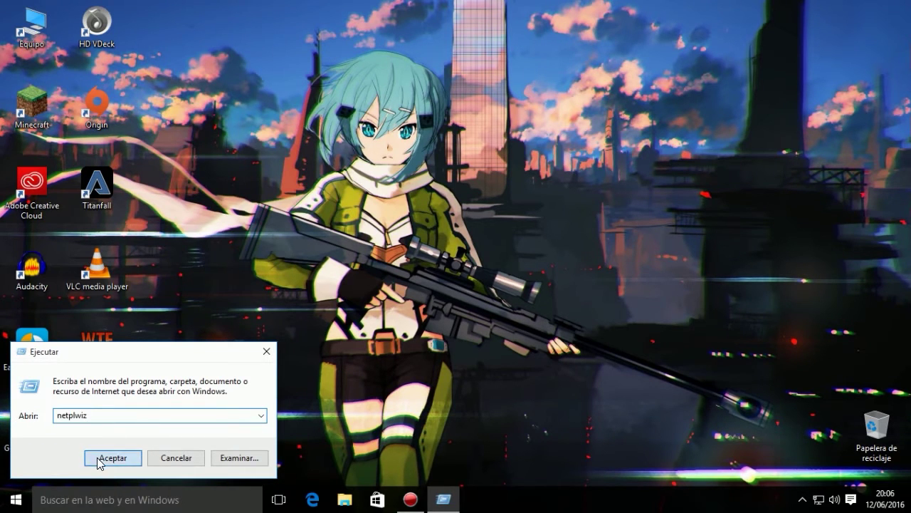
Step: Add a local account with the user name "asd", leaving its password and hint fields empty
left_click_drag(214, 108, 455, 41)
left_click(409, 164)
left_click(483, 193)
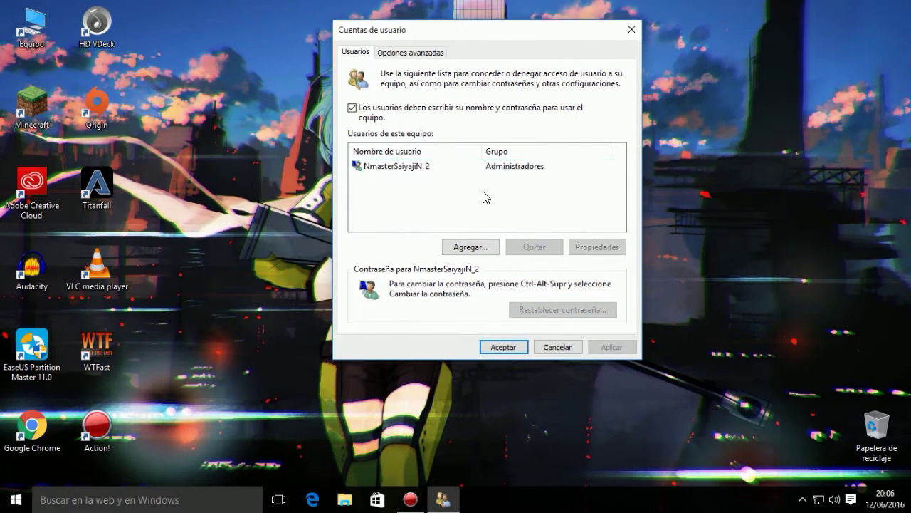
left_click(470, 248)
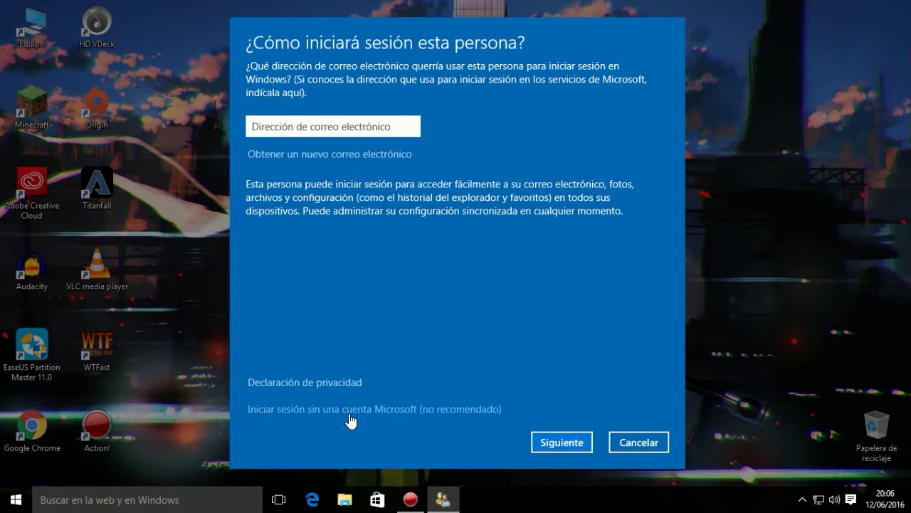
left_click(390, 410)
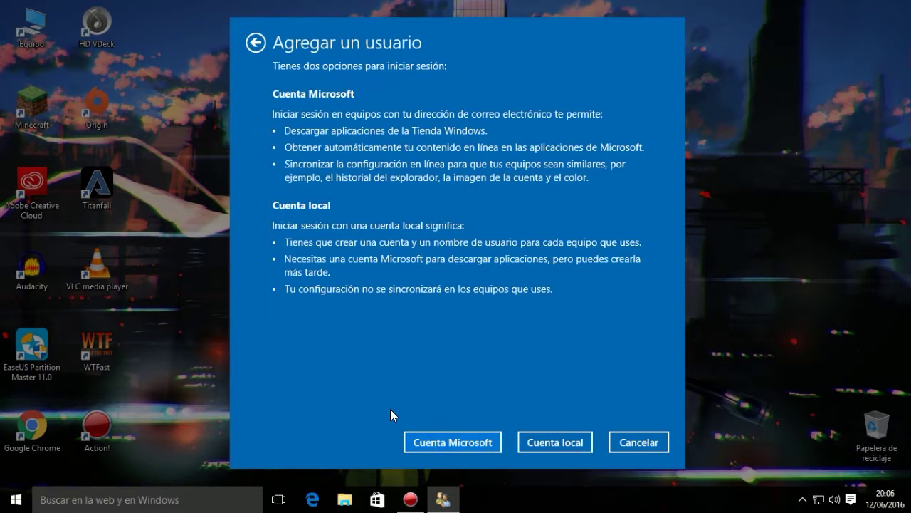
left_click(547, 445)
type("as")
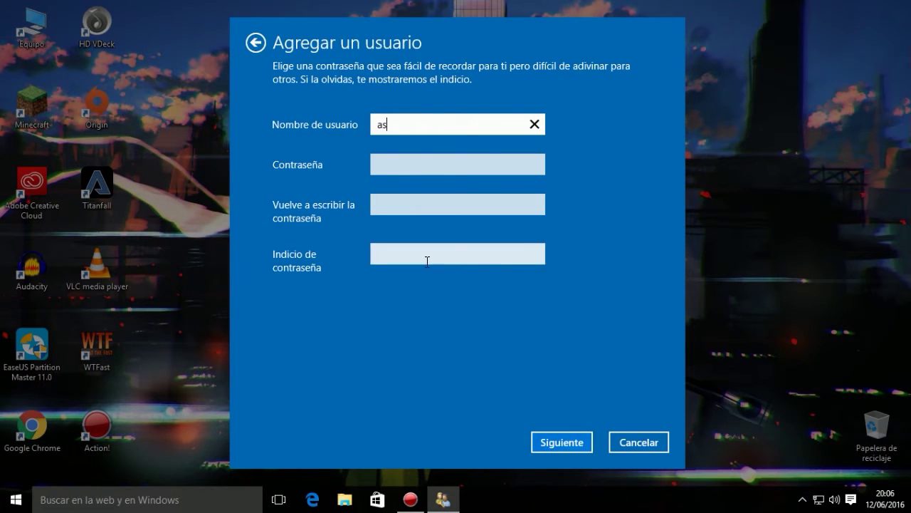
type("d")
left_click(562, 436)
left_click(655, 440)
Step: Change the group membership of the asd user to Administrador
left_click(399, 168)
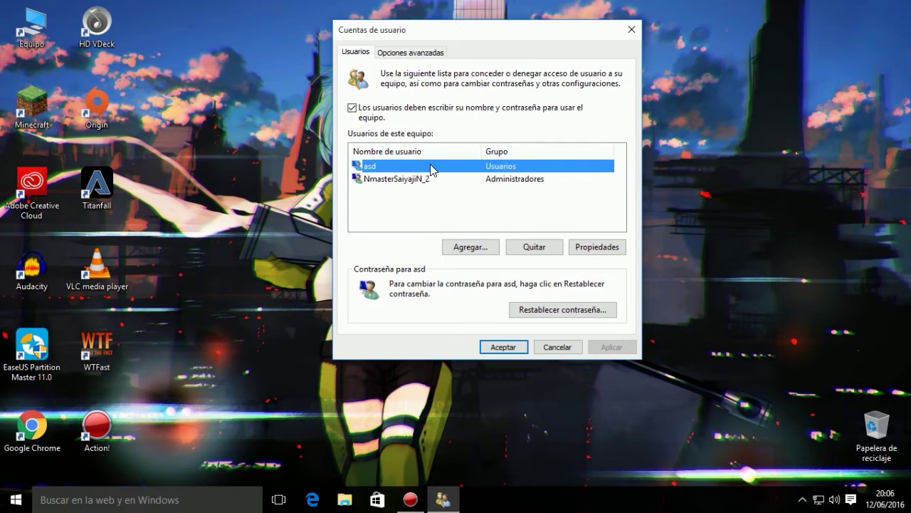
left_click(577, 247)
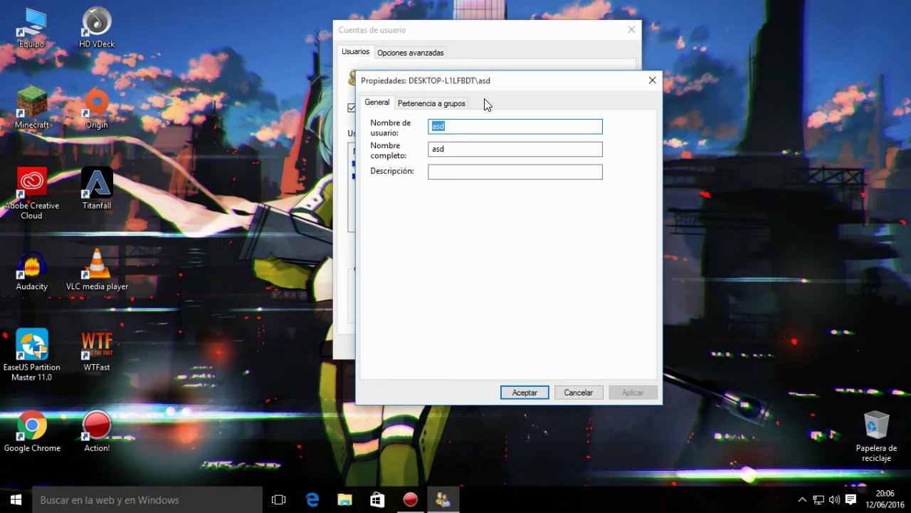
left_click(436, 106)
left_click(393, 195)
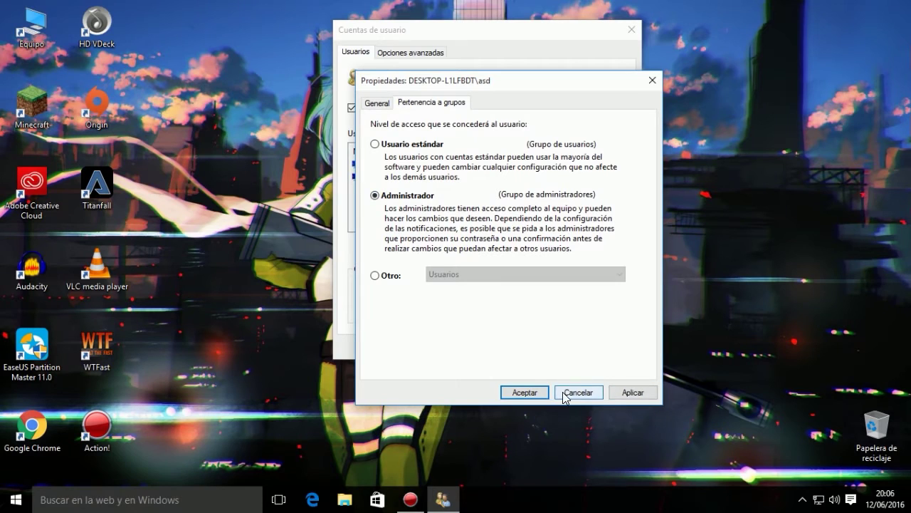
left_click(522, 393)
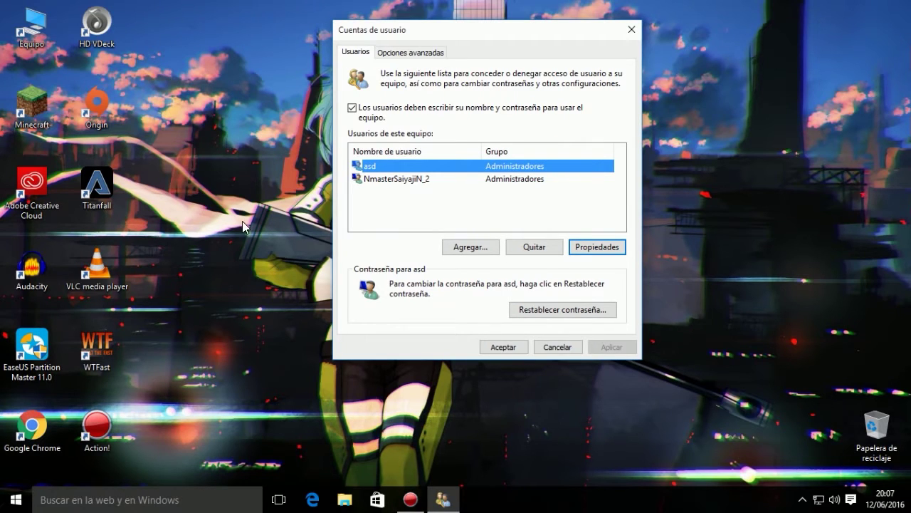
Step: Open Equipo, browse the Descargas, Imágenes, Música and Vídeos folders, and close the window
left_click(644, 219)
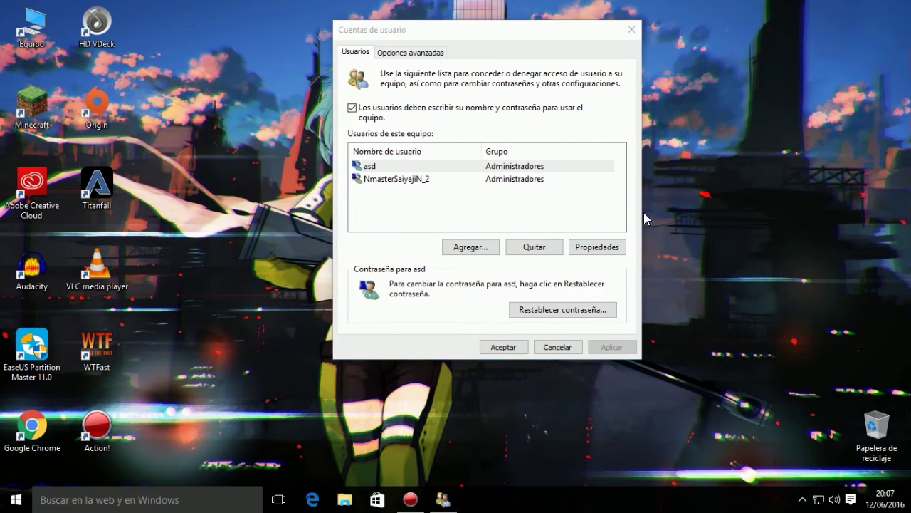
double_click(32, 28)
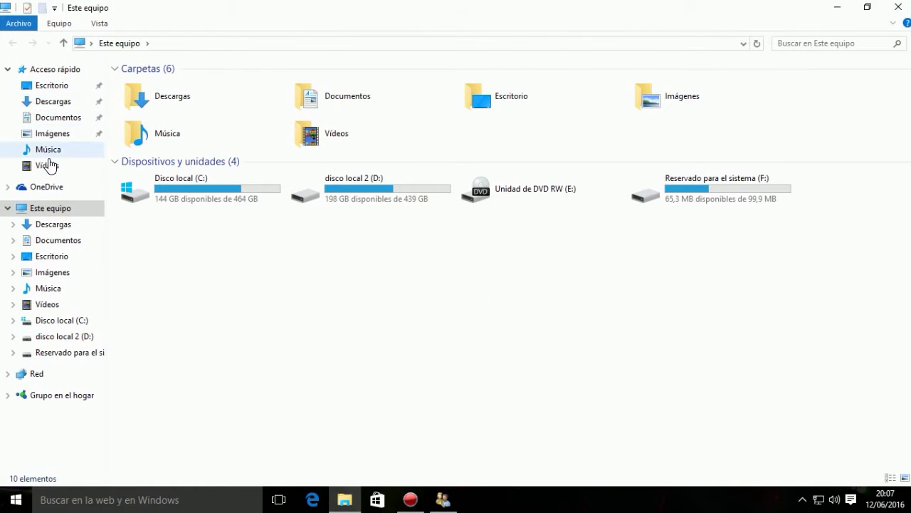
left_click(50, 102)
left_click(50, 134)
left_click(48, 149)
left_click(47, 165)
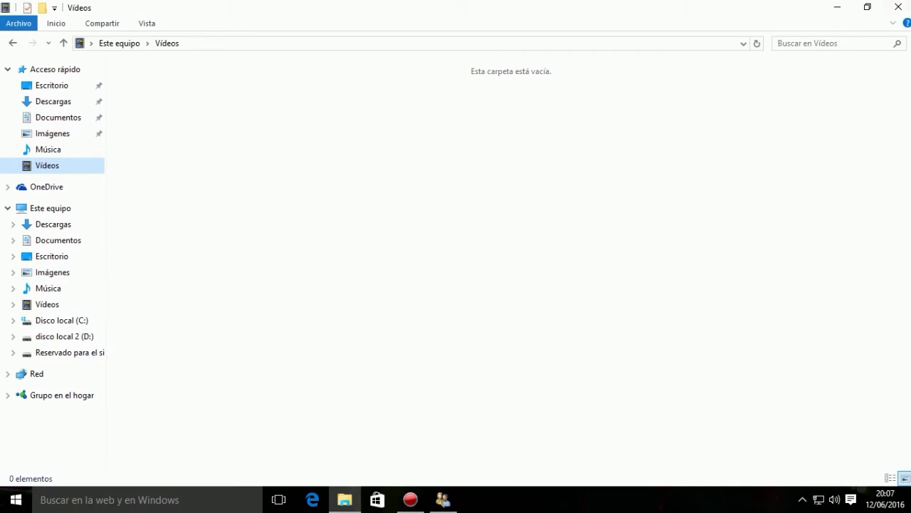
left_click(899, 7)
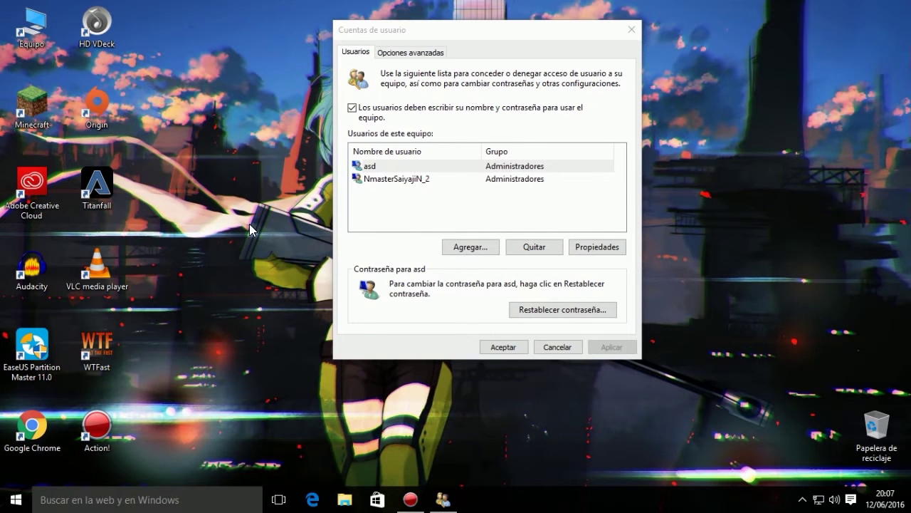
Step: Clear all notifications in the Centro de actividades and return to Cuentas de usuario, keeping the user name and password requirement enabled
left_click(851, 499)
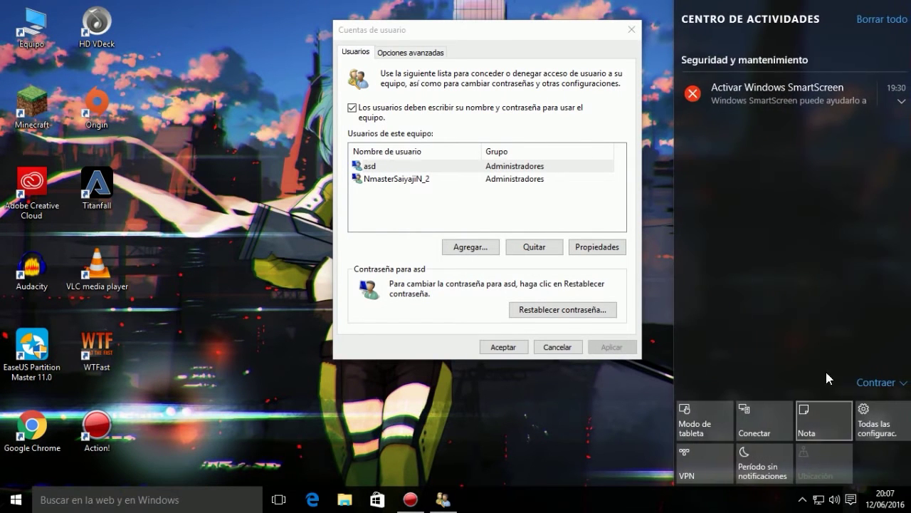
left_click(864, 22)
left_click(560, 120)
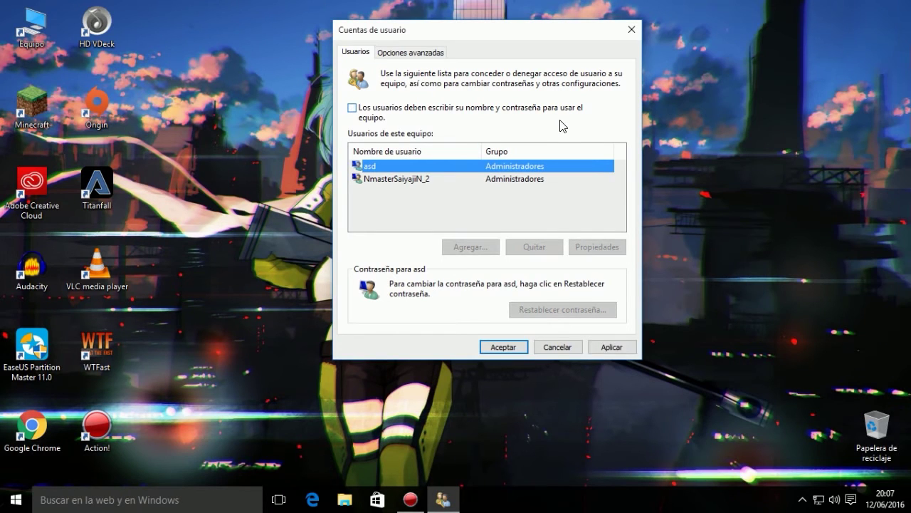
left_click(458, 113)
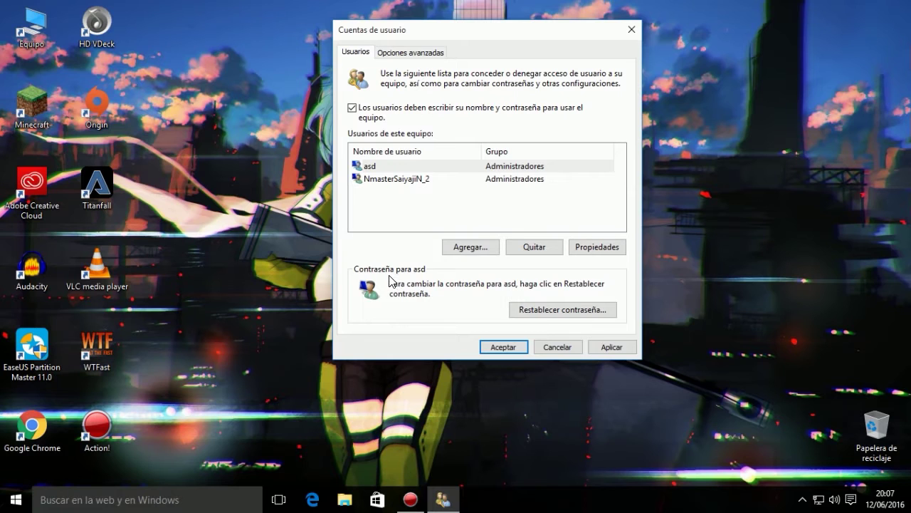
Step: Remove the asd user from this computer, apply the change, and close Cuentas de usuario
left_click(425, 168)
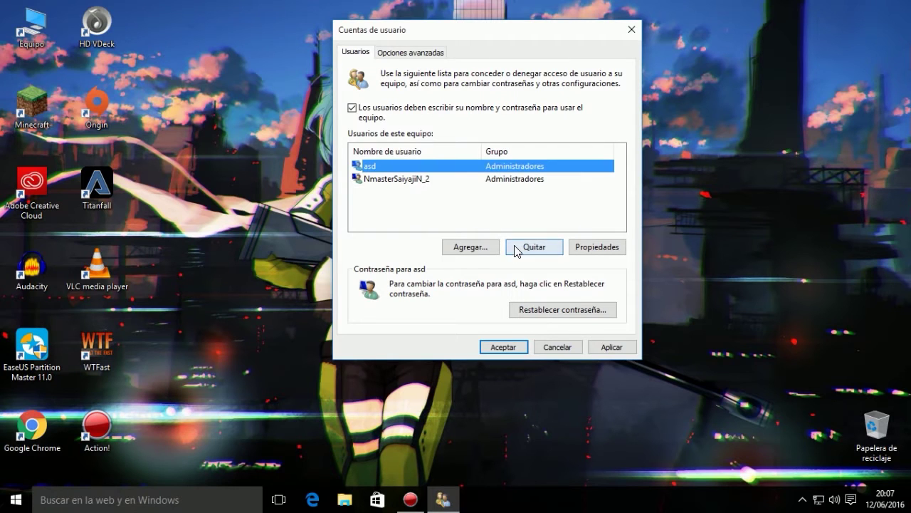
left_click(519, 247)
left_click(504, 307)
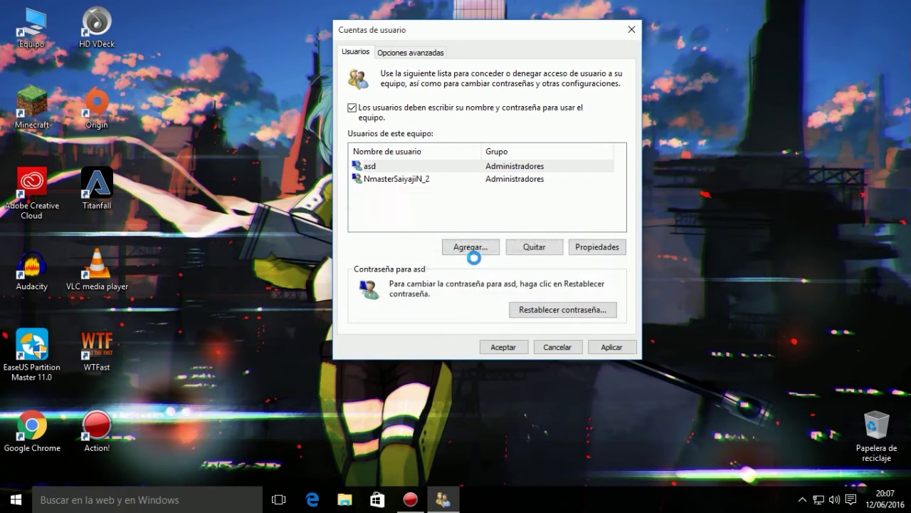
left_click(437, 187)
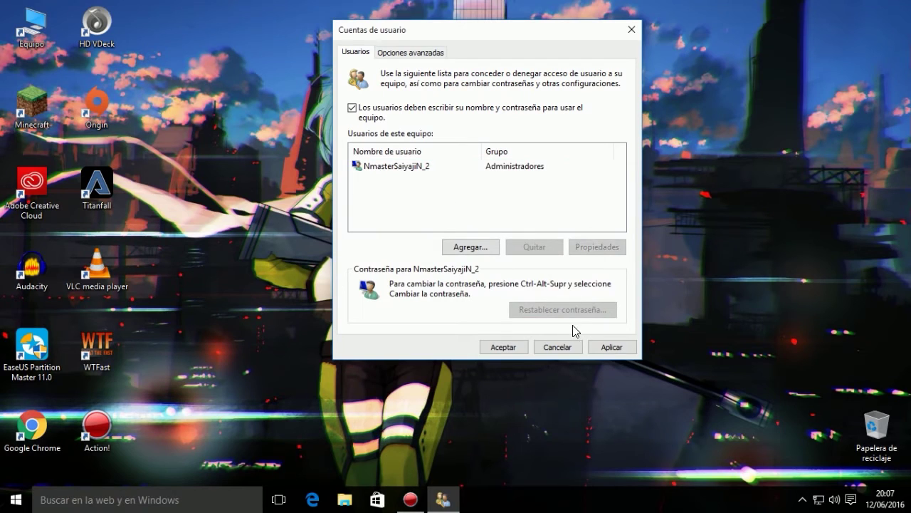
left_click(431, 171)
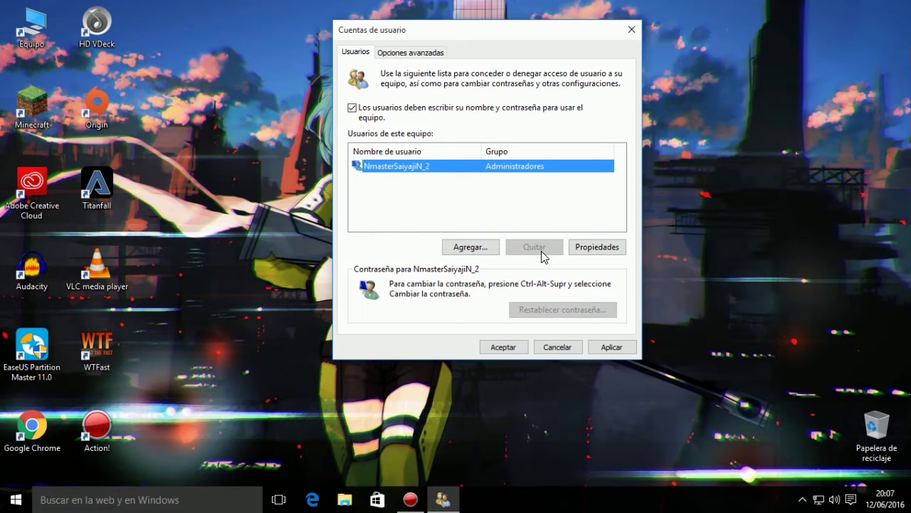
left_click(605, 347)
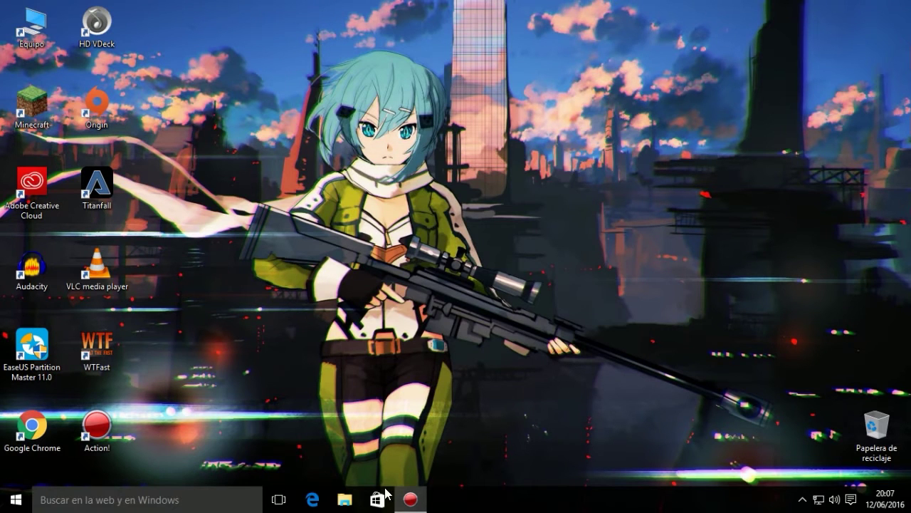
Step: Switch to the Action! recorder and show its main window on the desktop
left_click(409, 498)
left_click(409, 498)
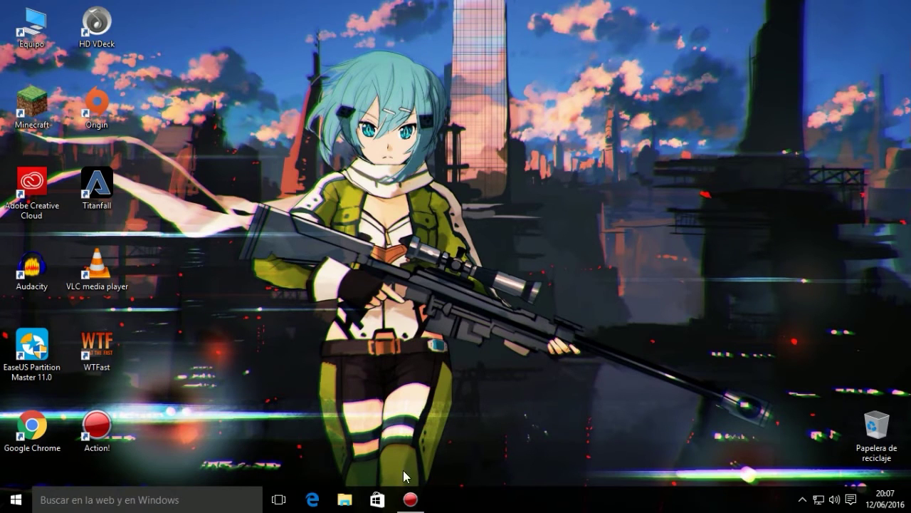
left_click(410, 498)
left_click(409, 499)
left_click(409, 499)
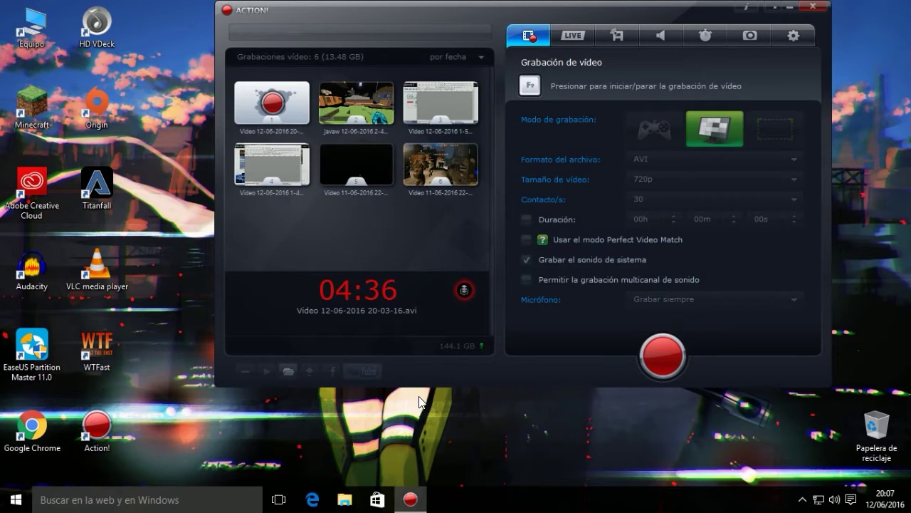
Step: Open the Tienda app and minimize it, then look at Disco local (C:) from Equipo
left_click(377, 499)
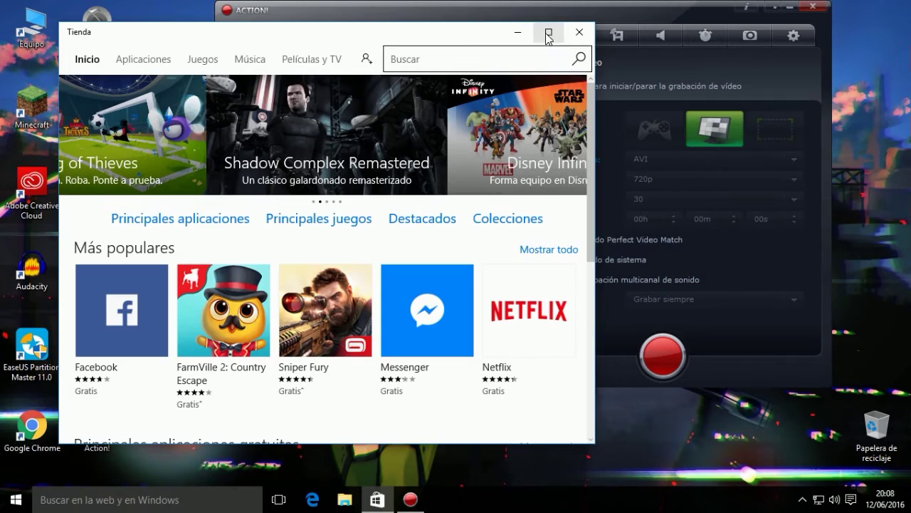
left_click(517, 33)
double_click(31, 27)
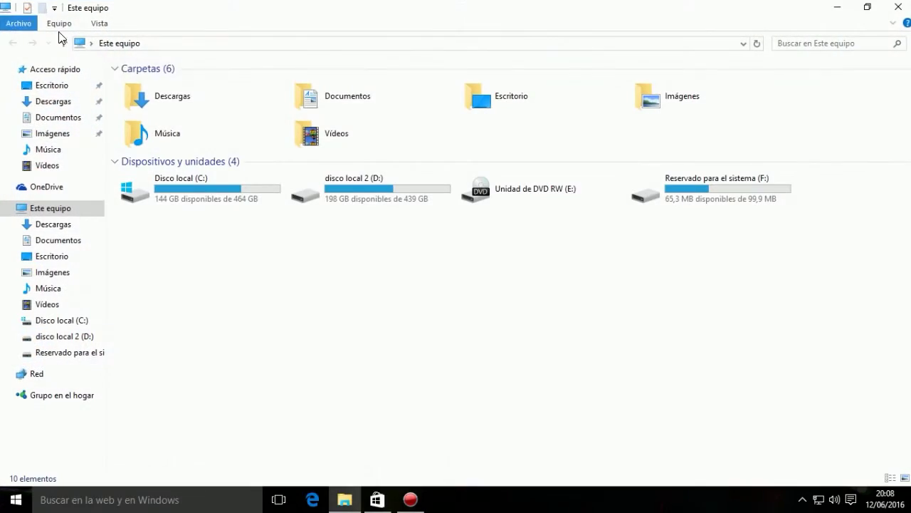
double_click(205, 194)
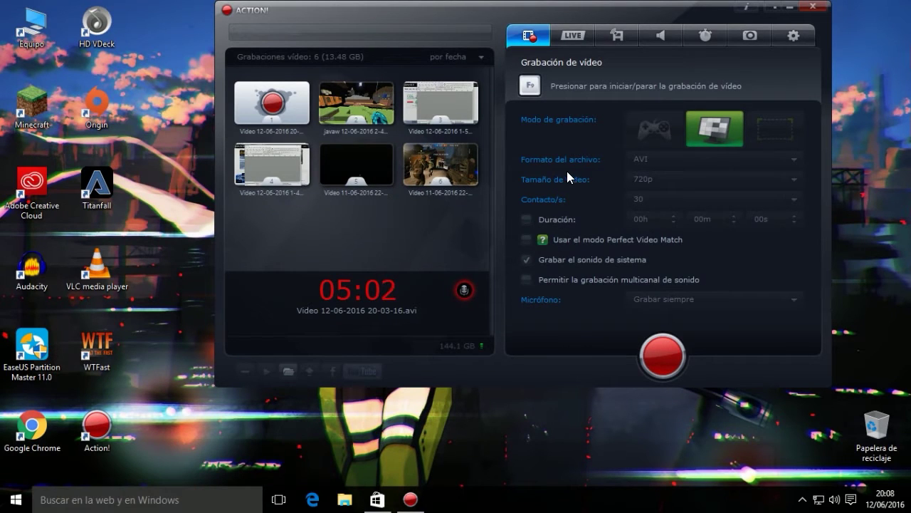
Step: Move the Action! window lower on the desktop and open Equipo again
left_click_drag(658, 16, 659, 52)
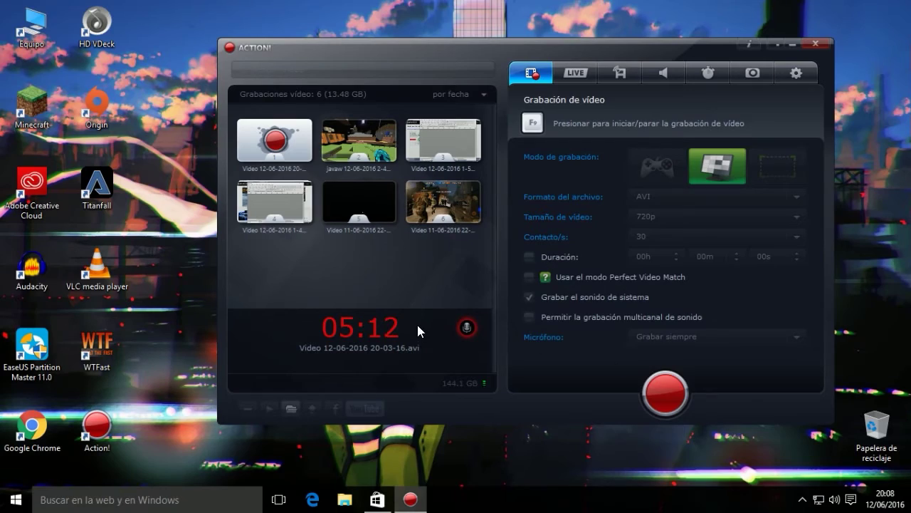
double_click(32, 29)
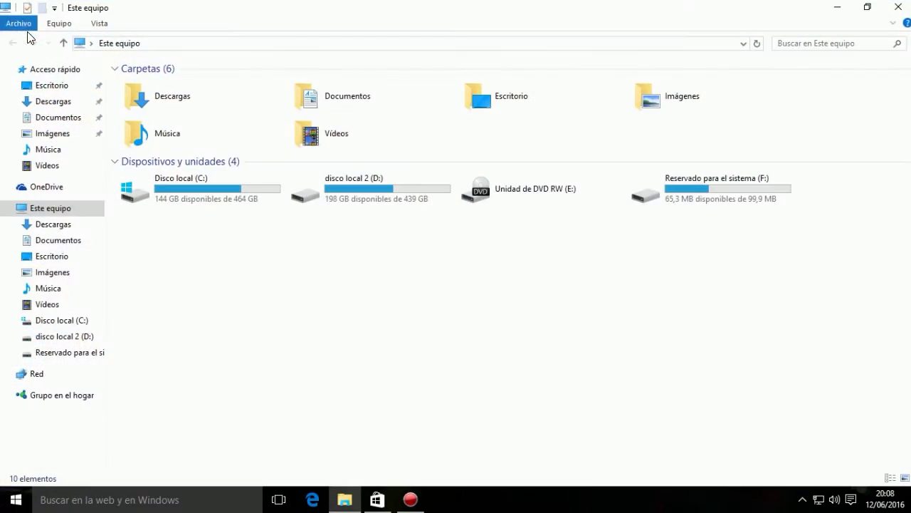
Step: Close the Este equipo window and search Windows for "minecraf"
left_click(899, 7)
left_click(223, 506)
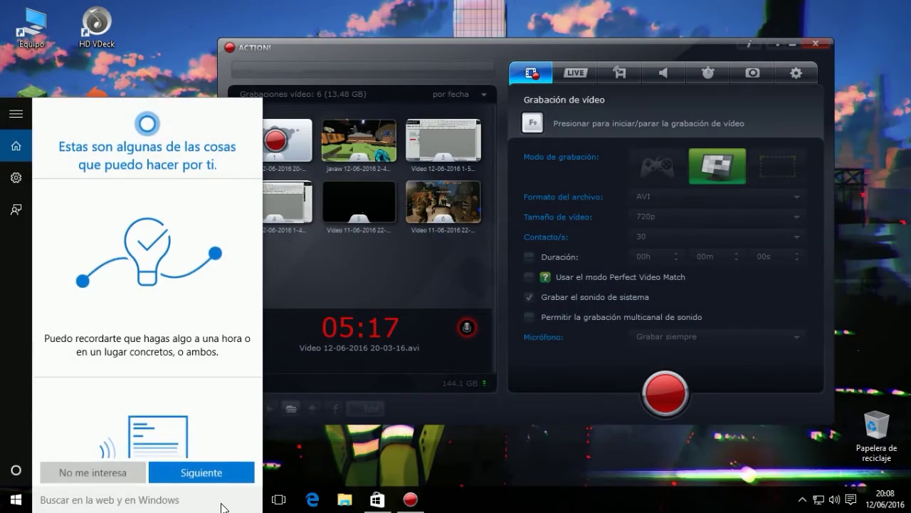
type("minecraf")
Step: Replace the Windows search text with "3dchip", and look at the Start menu before returning to the desktop
key("BackSpace")
key("BackSpace")
key("BackSpace")
key("BackSpace")
key("BackSpace")
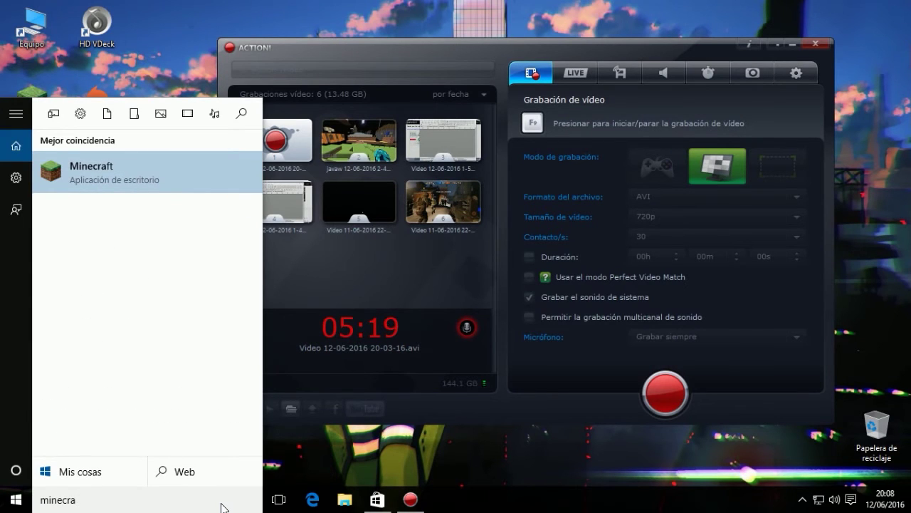
key("BackSpace")
key("BackSpace")
key("BackSpace")
type("3dchu")
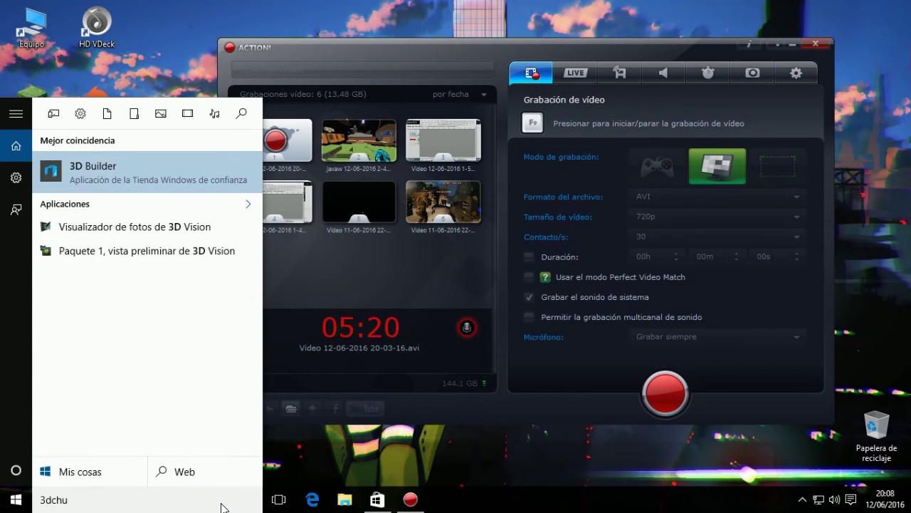
key("BackSpace")
type("ip")
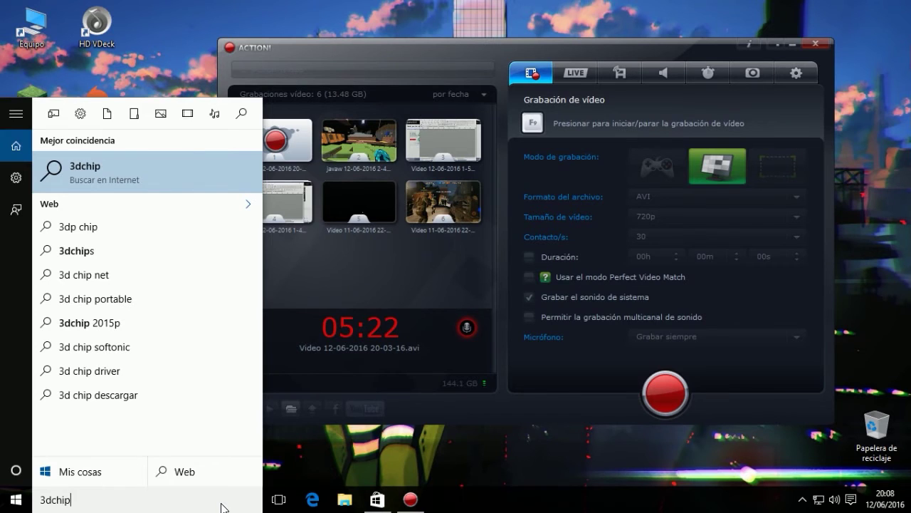
left_click(16, 499)
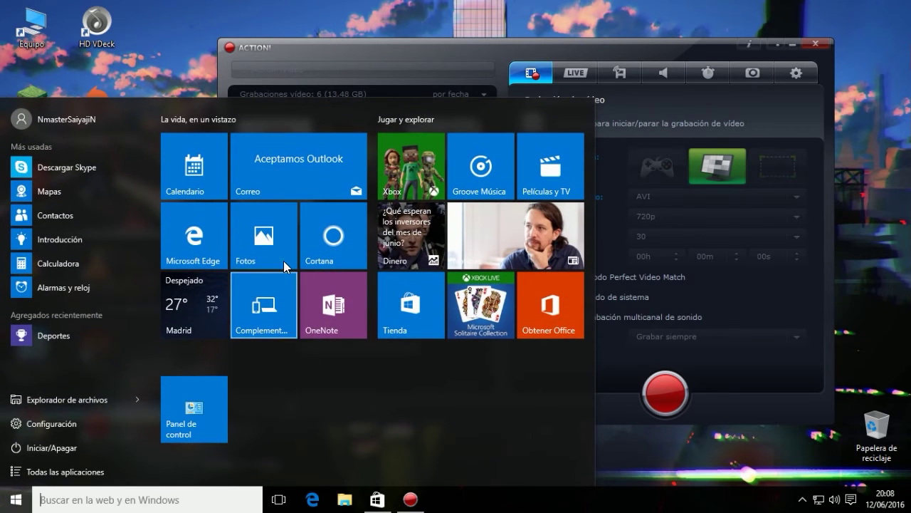
left_click(379, 48)
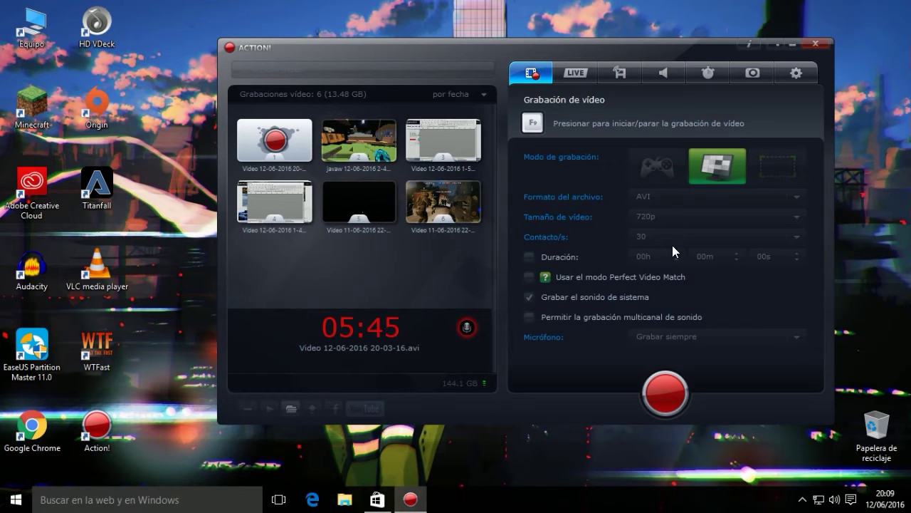
Step: Move the red R icon out of the hidden notification icons so it stays on the taskbar
left_click(804, 498)
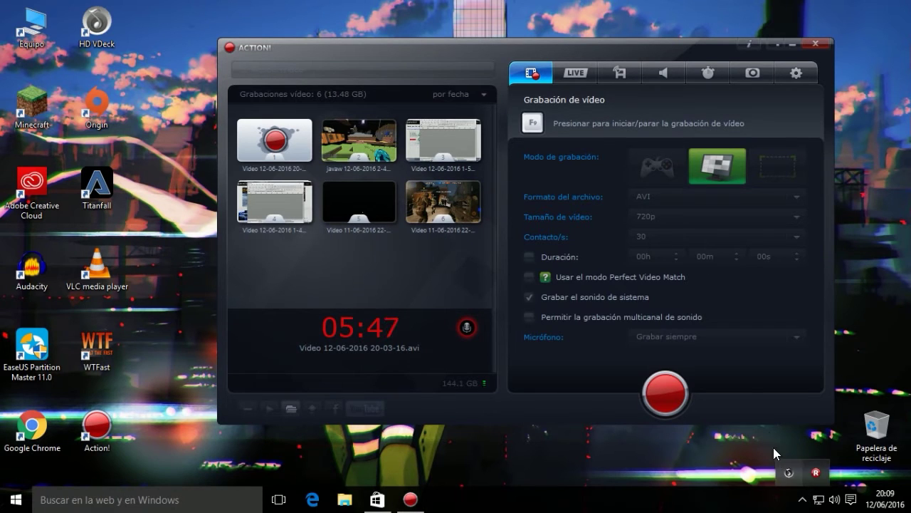
left_click_drag(816, 472, 803, 500)
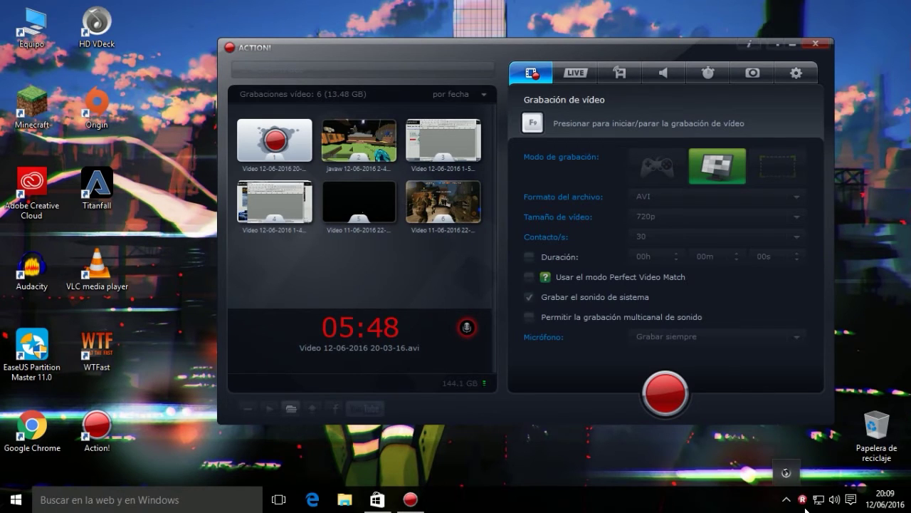
left_click(743, 392)
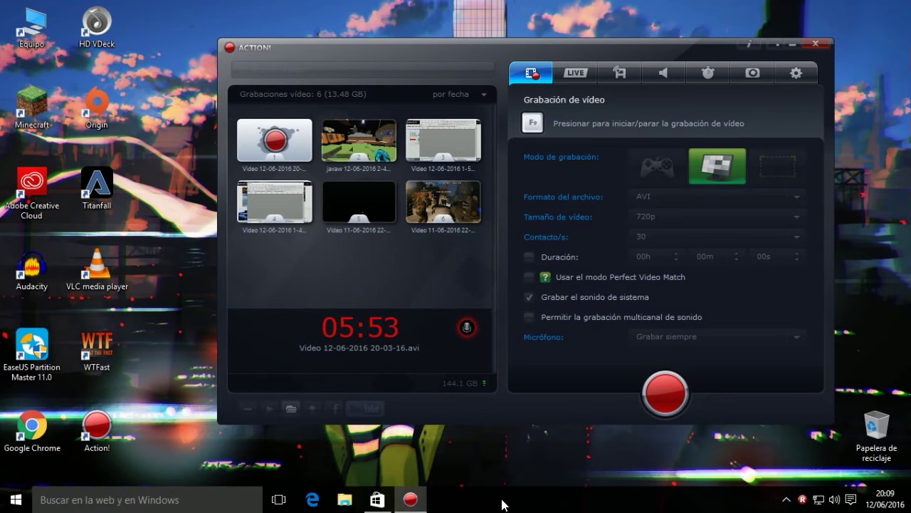
Step: Restore the minimized Tienda app and close it
left_click(378, 501)
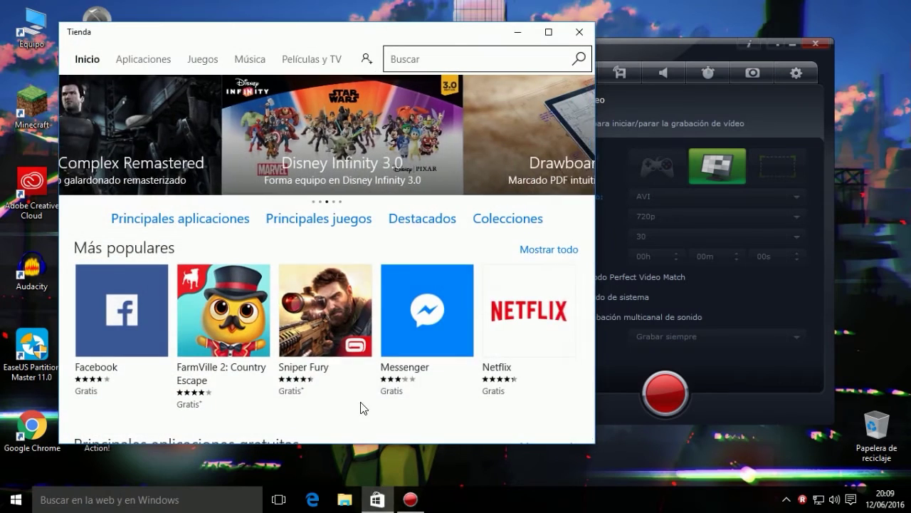
left_click(576, 32)
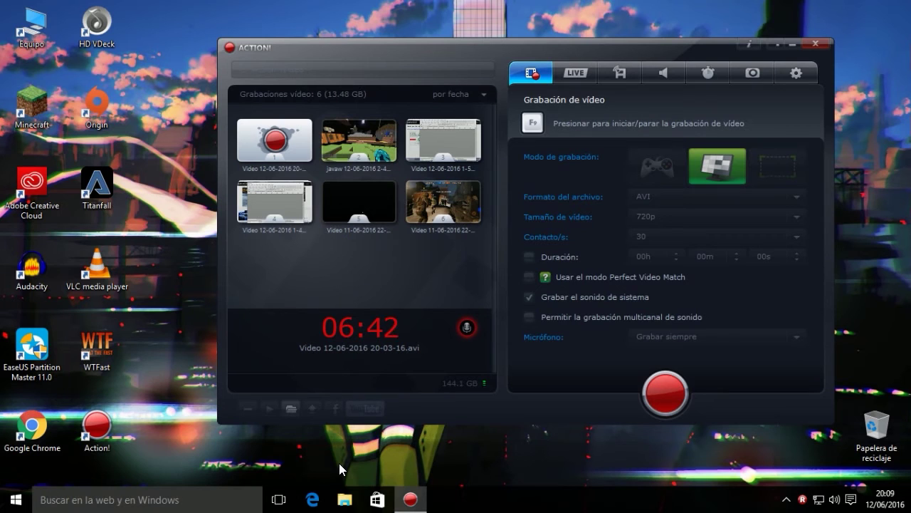
left_click(174, 499)
left_click(518, 360)
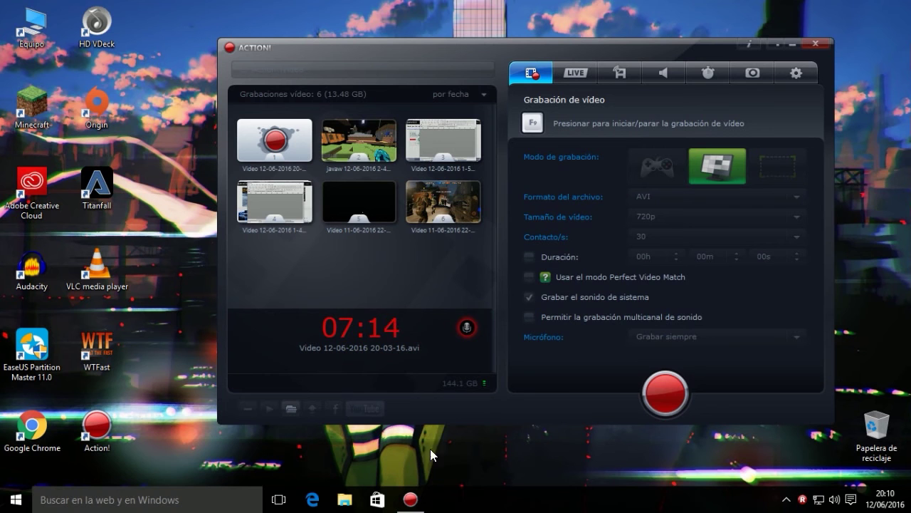
Step: Open the Descargas folder from Equipo and examine its RAR archive and the sinon-sniper-sword-art-online image
double_click(29, 32)
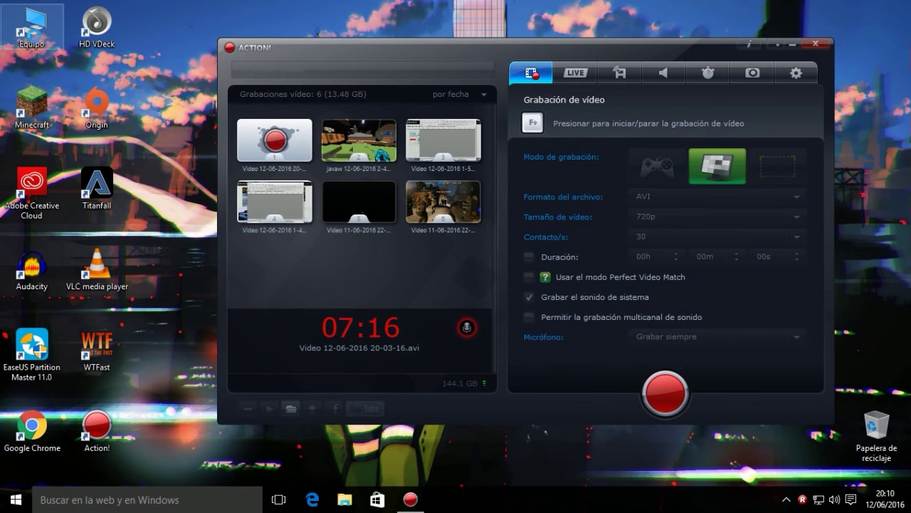
left_click(47, 102)
left_click(240, 138)
left_click(147, 138)
double_click(156, 130)
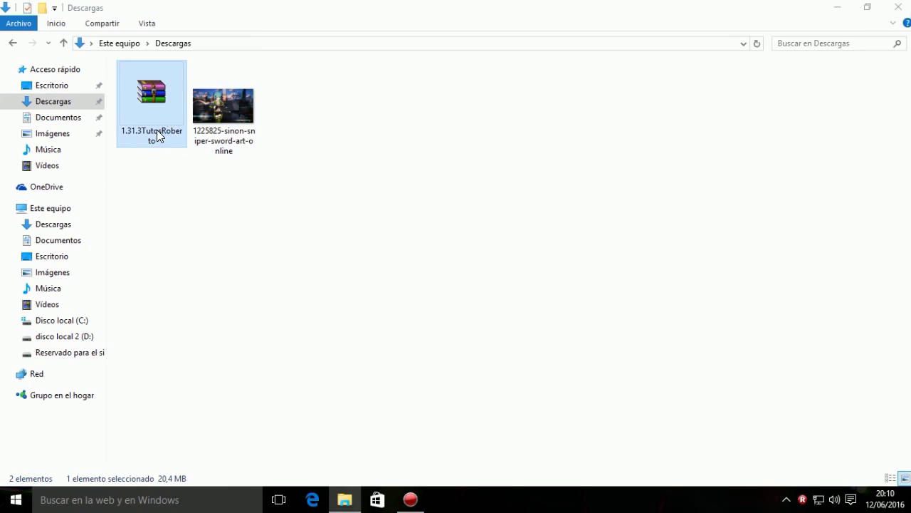
left_click(701, 44)
left_click(255, 150)
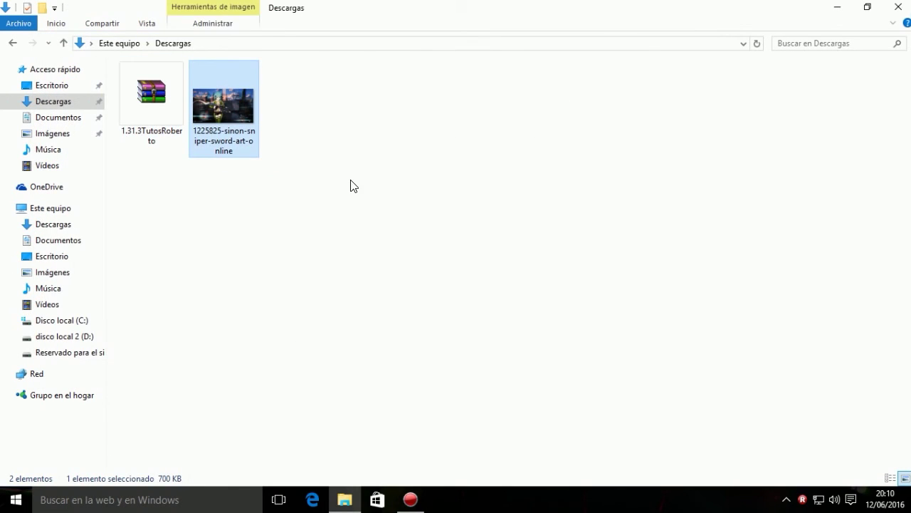
Step: Close the Descargas window and move the Action! window slightly to the left on the desktop
left_click(899, 7)
left_click_drag(558, 42, 517, 41)
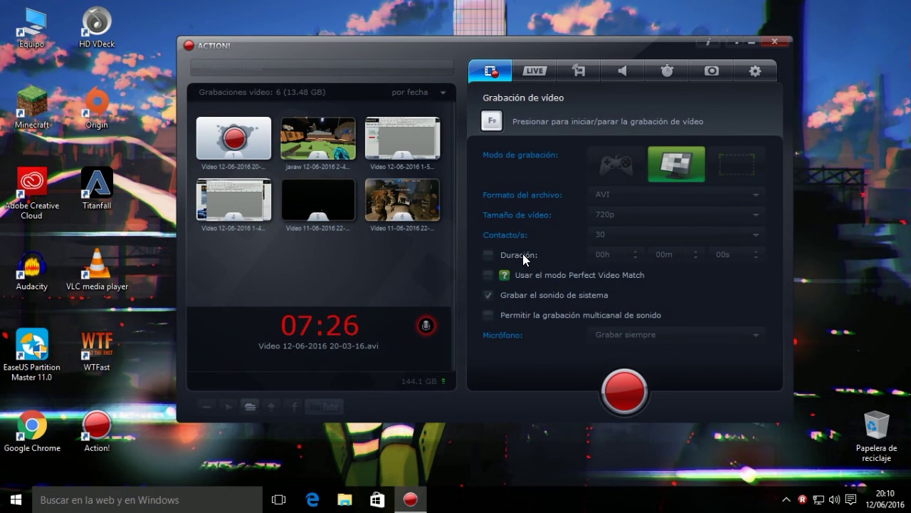